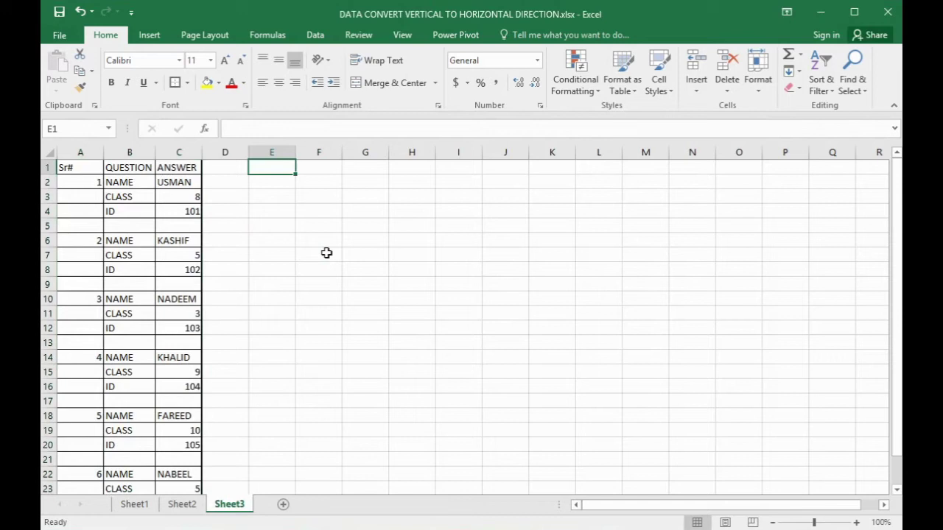
Select B1:B4, then open and dismiss the Quick Analysis options
key("Right")
key("Right")
key("Left")
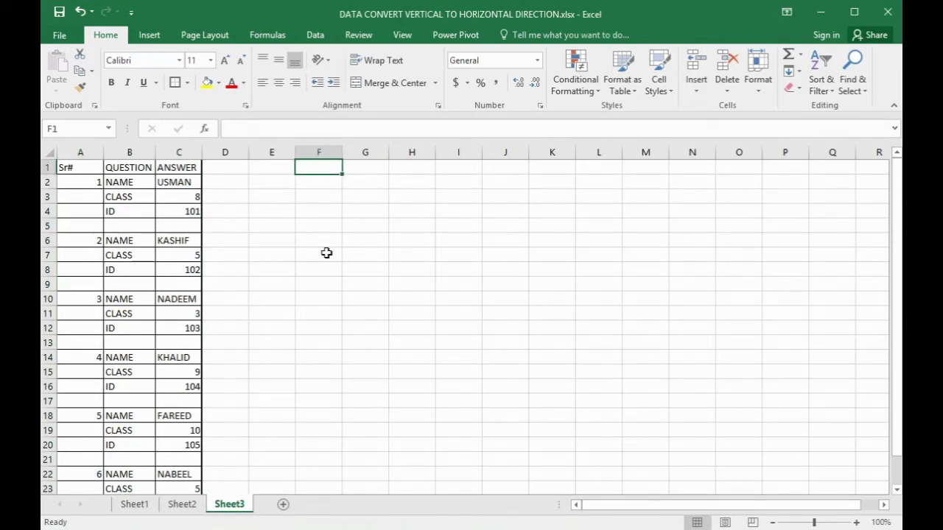
key("Left")
key("Left")
key("Left")
key("Left")
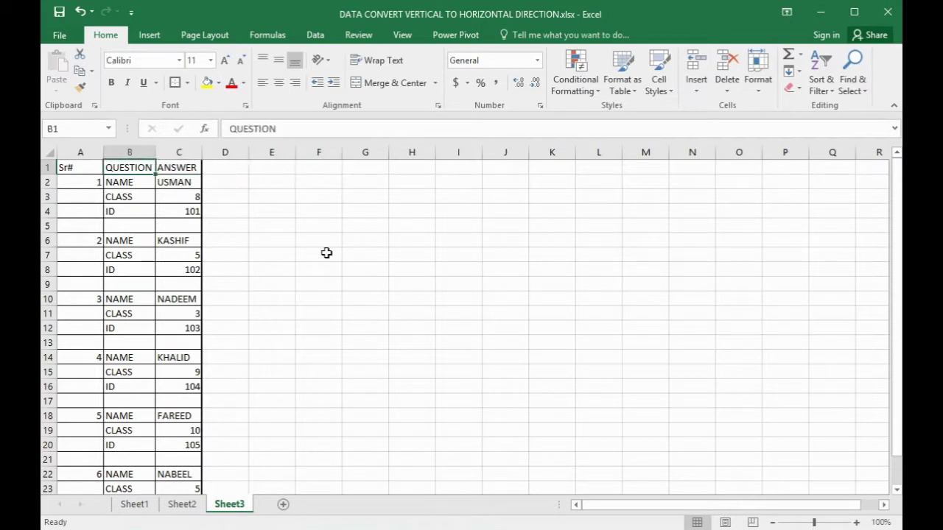
key("shift+Down")
key("shift+Down")
key("shift+Down")
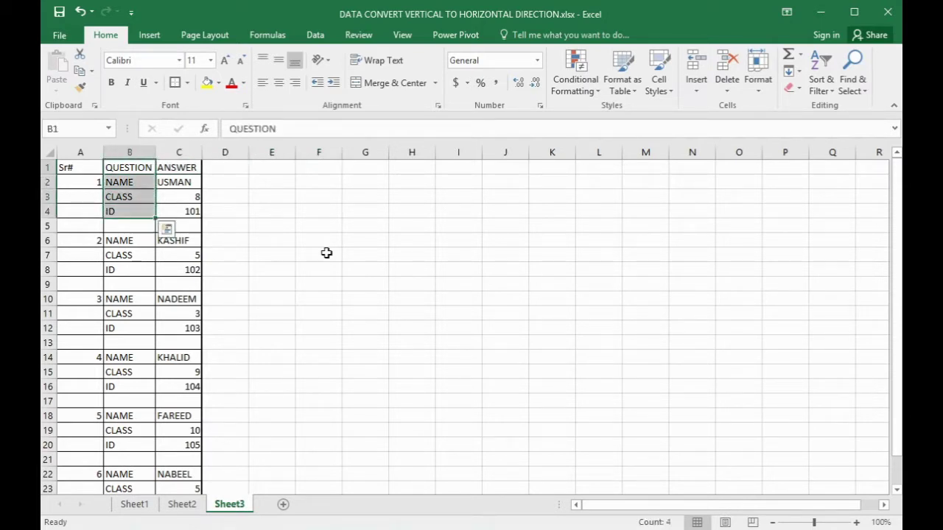
key("ctrl+q")
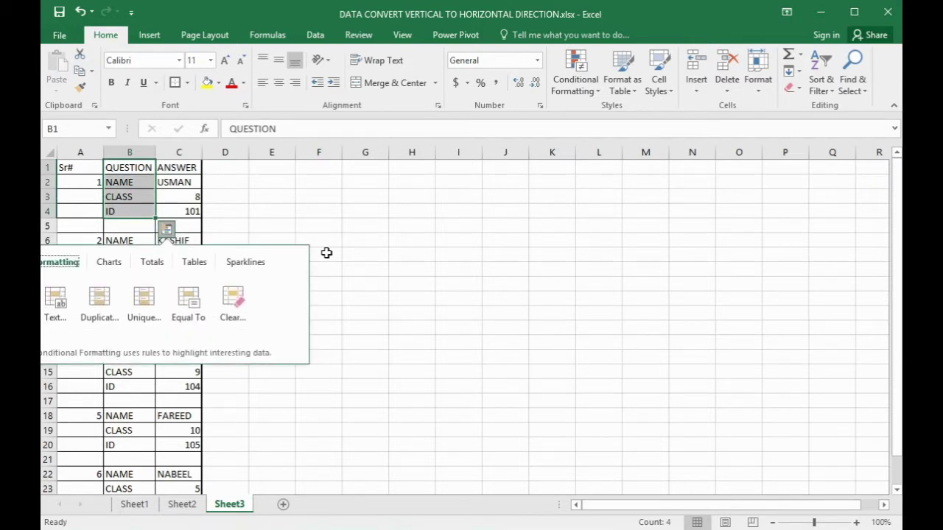
key("Escape")
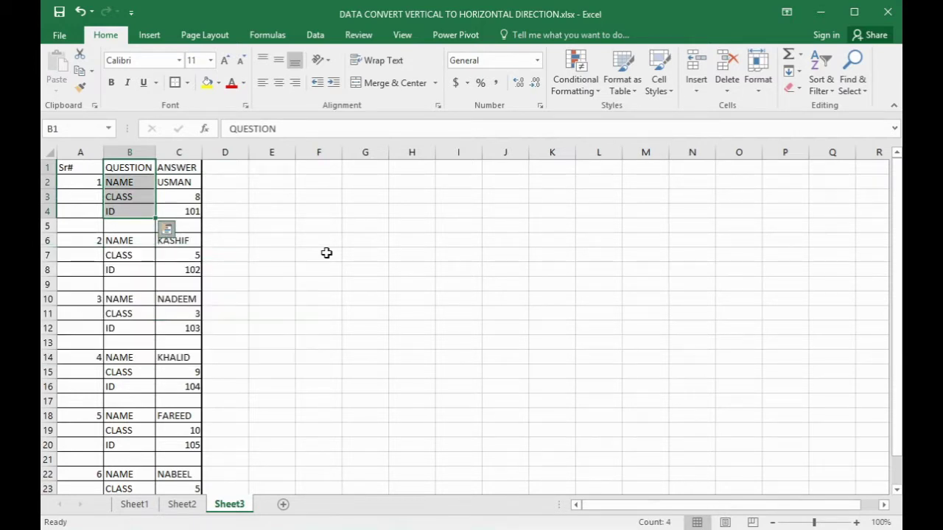
key("Right")
key("Left")
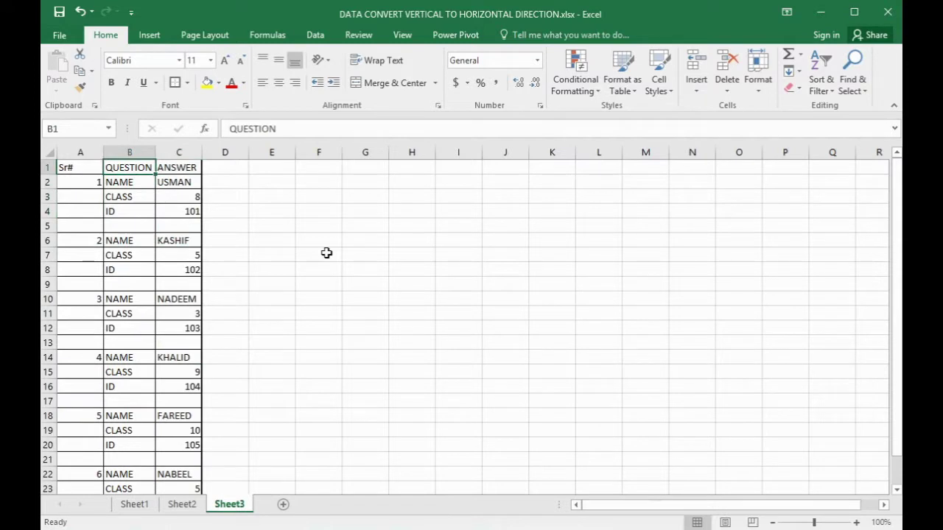
Copy the NAME, CLASS, ID labels from B2:B4 and paste them transposed across F1:H1
key("Down")
key("shift+Down")
key("shift+Down")
key("ctrl+c")
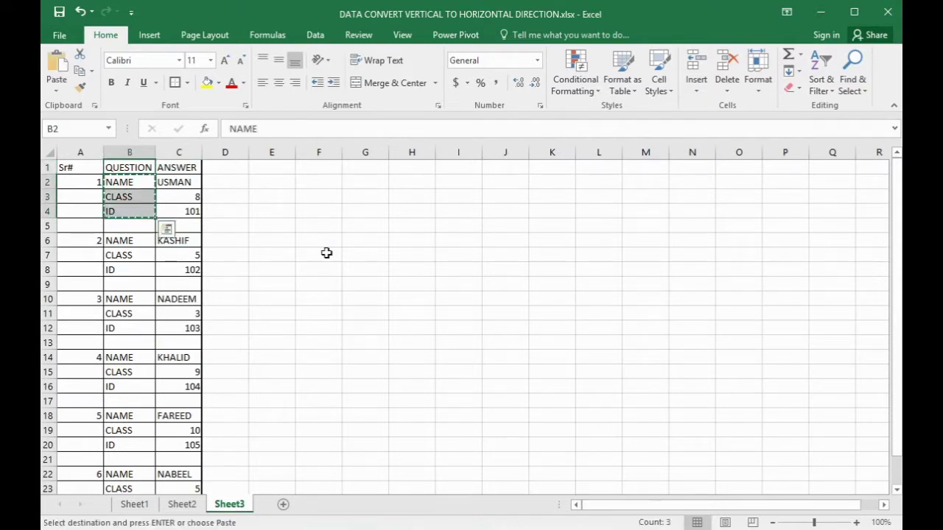
key("Up")
key("Right")
key("Right")
key("Right")
key("Right")
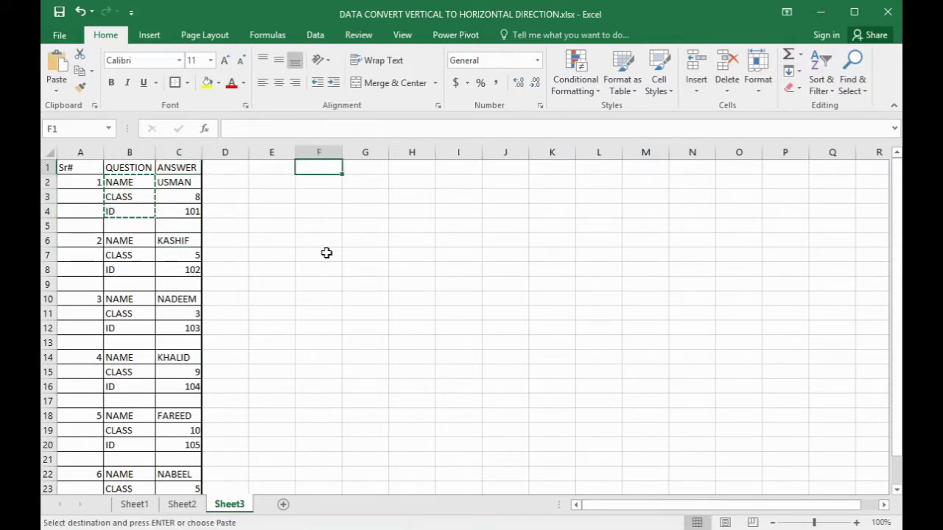
key("ctrl+alt+v")
key("v")
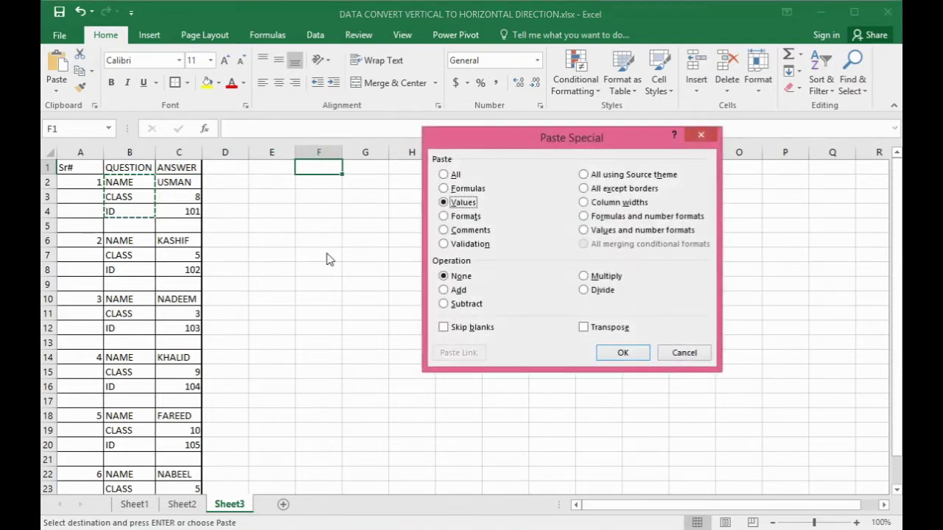
key("e")
key("Return")
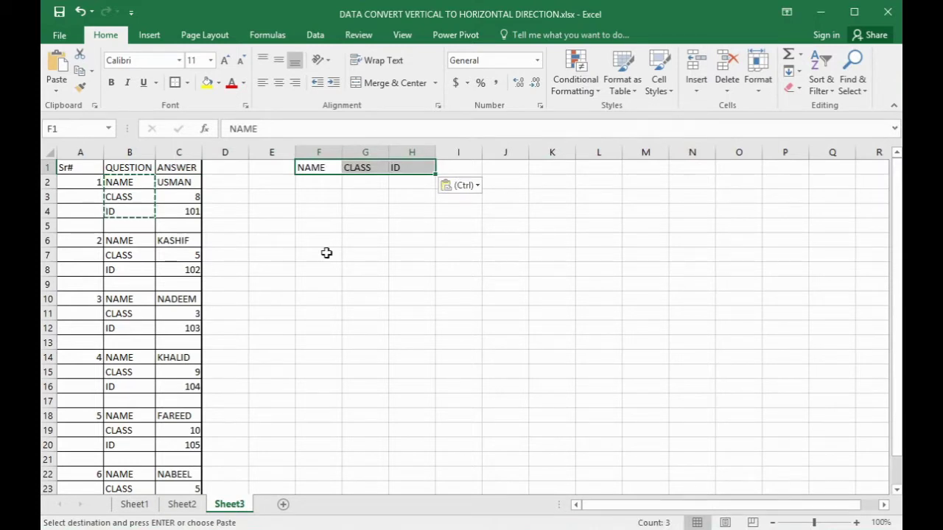
key("Down")
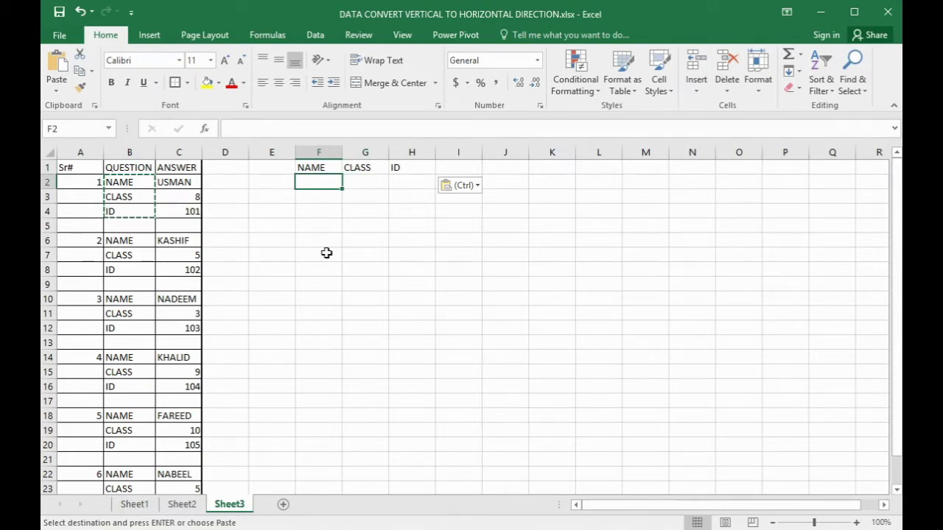
Abandon the partial OFFSET formula in F2 and zoom the sheet in five increments
type("=")
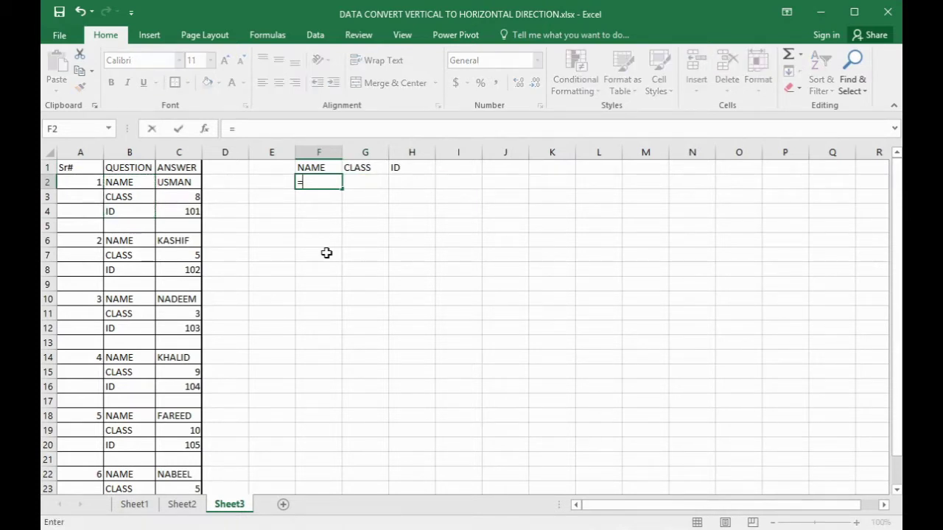
type("OFFSET(")
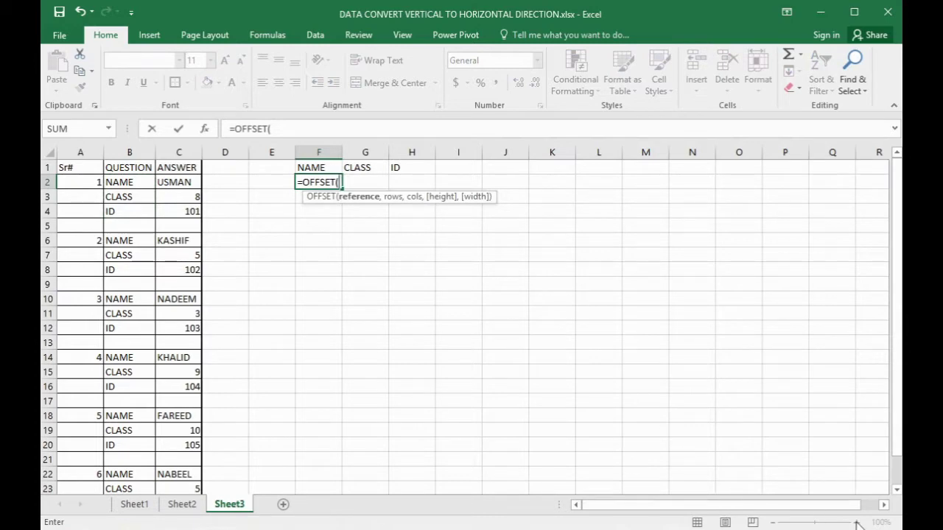
key("Escape")
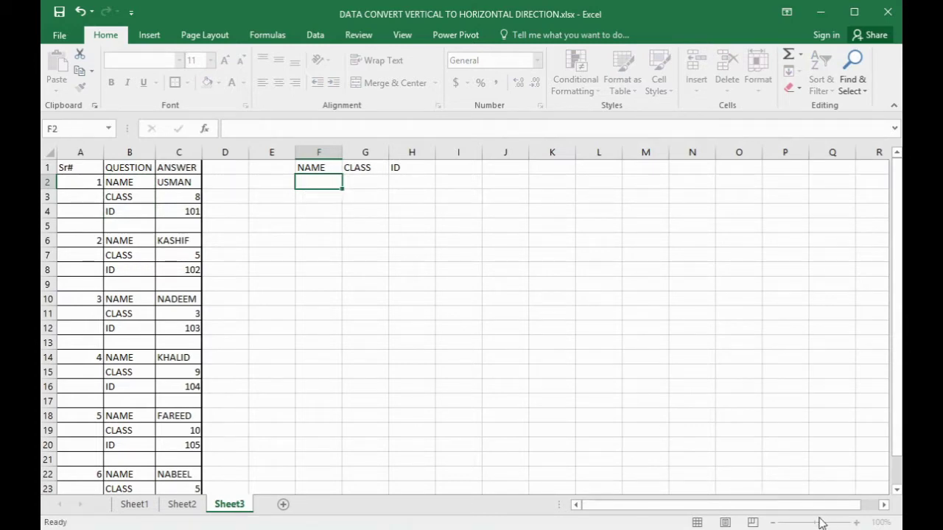
left_click(856, 522)
left_click(855, 522)
left_click(856, 522)
left_click(855, 522)
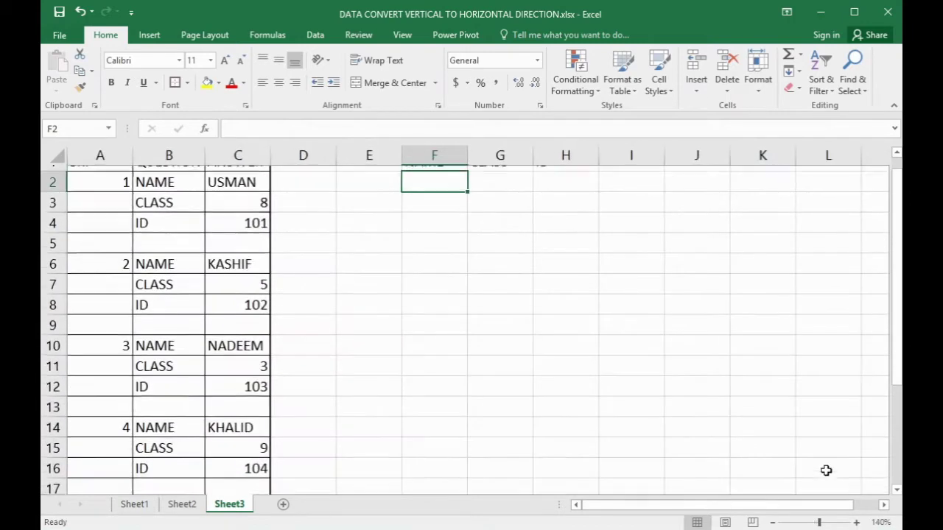
left_click(856, 522)
left_click(855, 522)
left_click(855, 522)
left_click(856, 522)
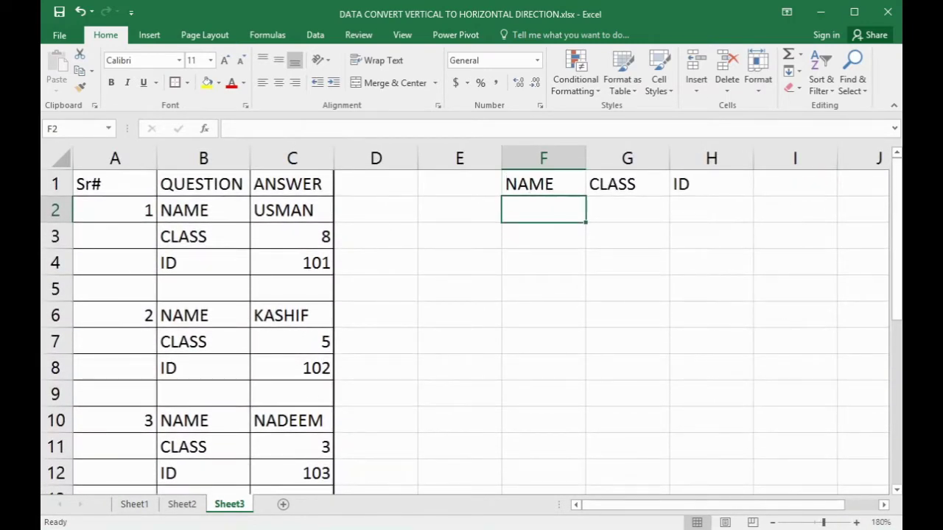
Enter =OFFSET($C$1,COLUMN(B1),0) in F2, which returns 8
type("=")
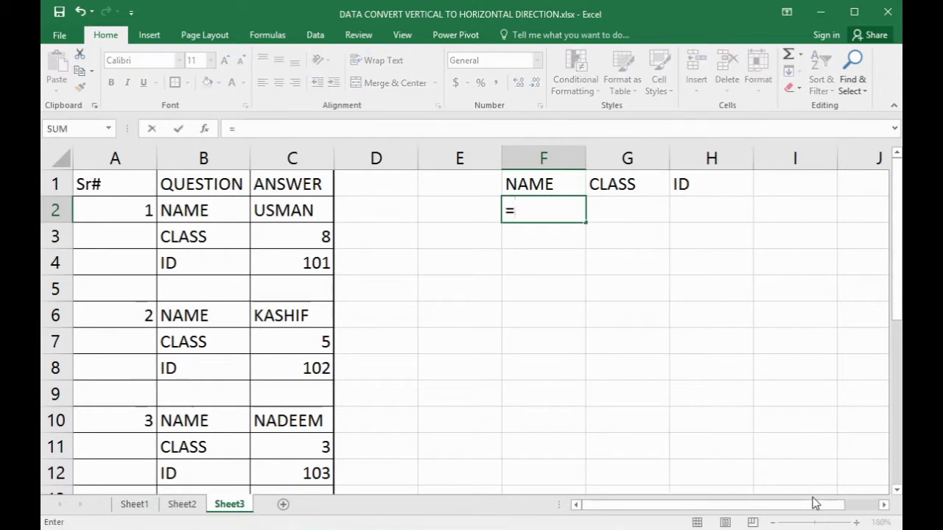
type("OFFS")
key("Tab")
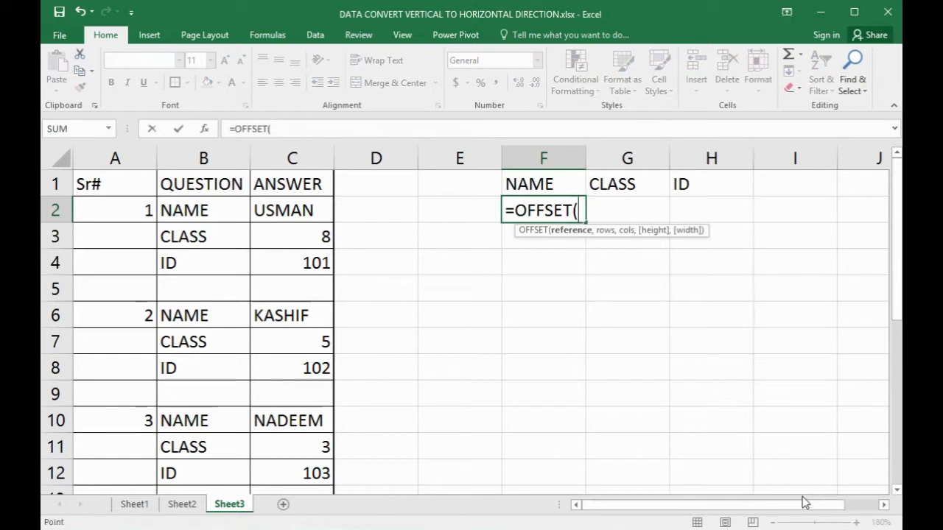
key("Down")
key("Home")
key("Up")
key("Up")
key("Right")
key("Right")
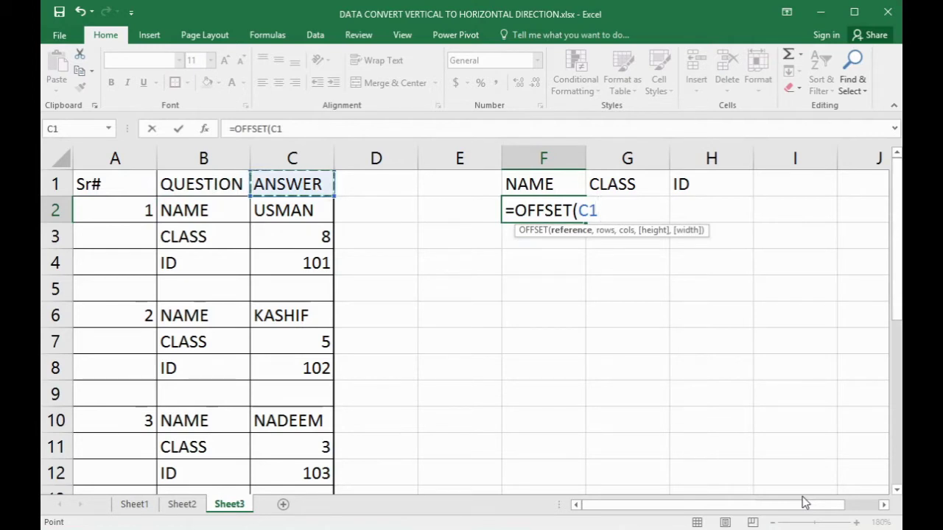
key("F4")
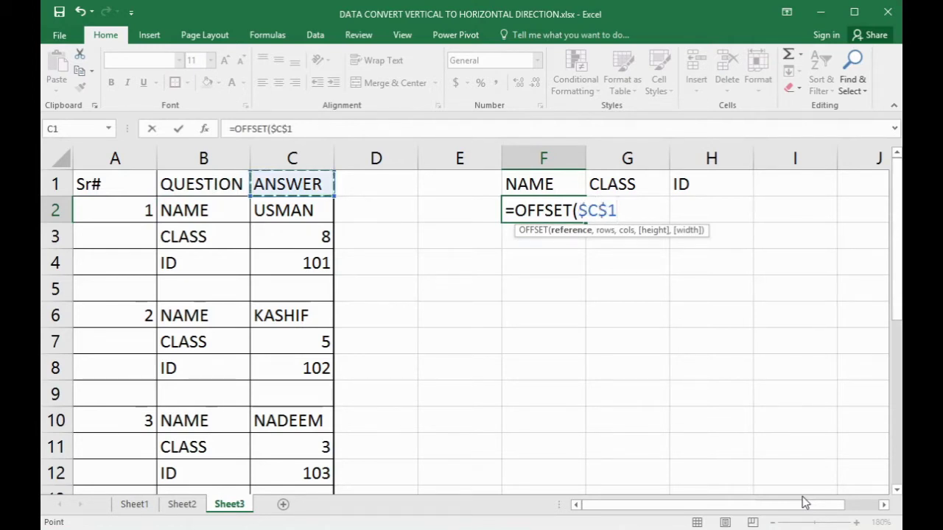
type(",")
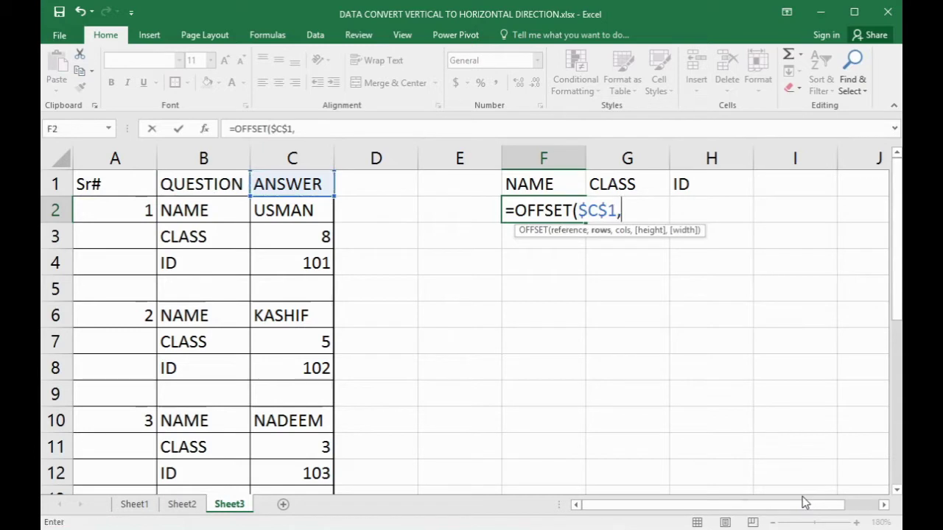
type("COLU")
key("Tab")
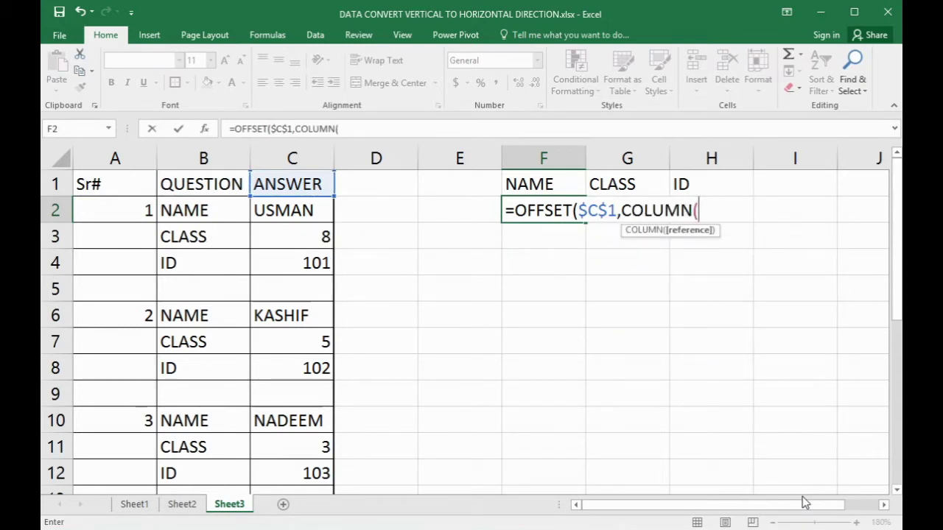
type("B1")
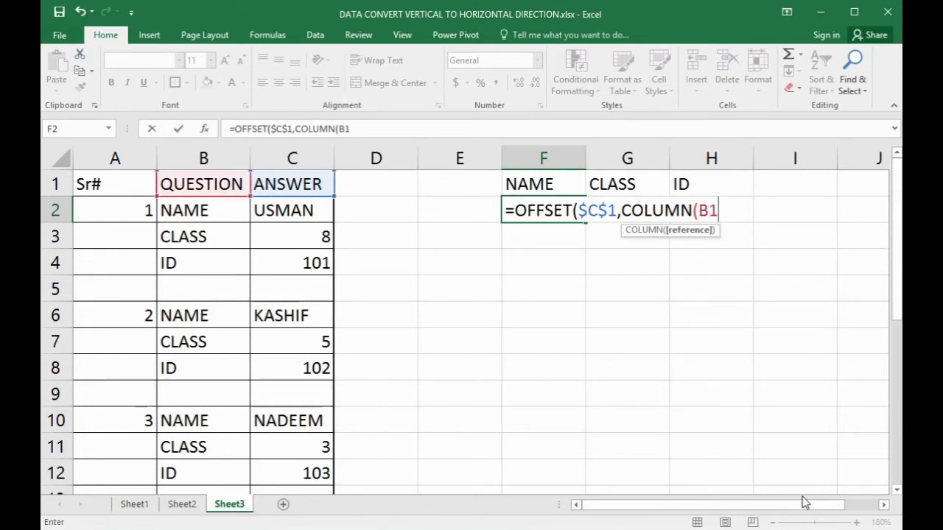
type(")")
type(",")
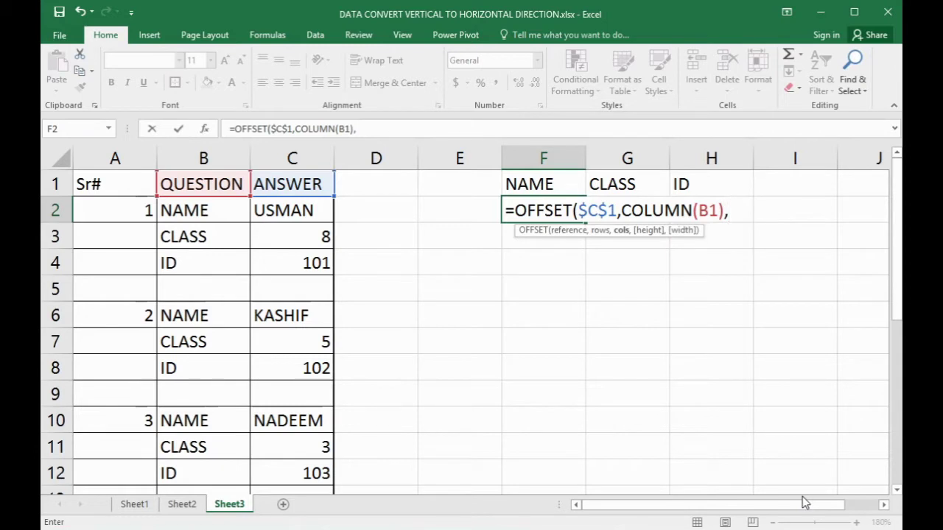
type("0")
type(")")
key("Return")
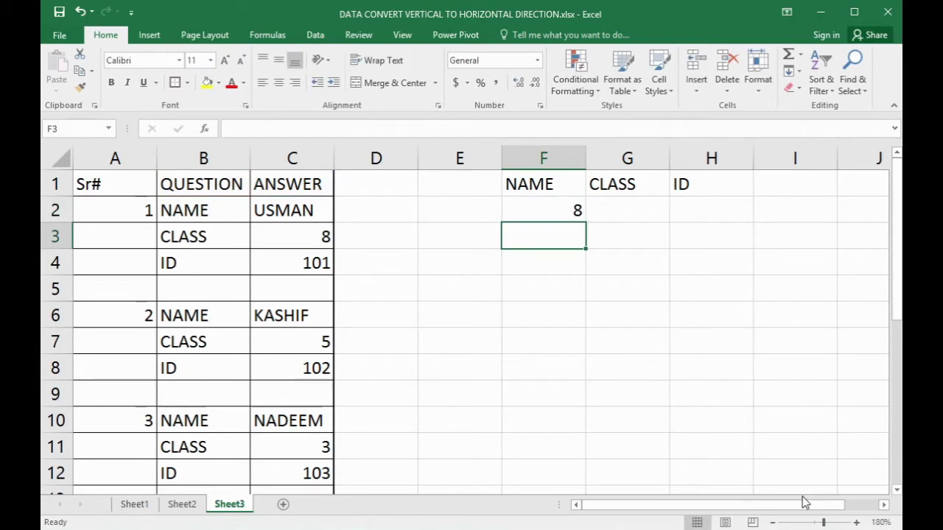
key("Up")
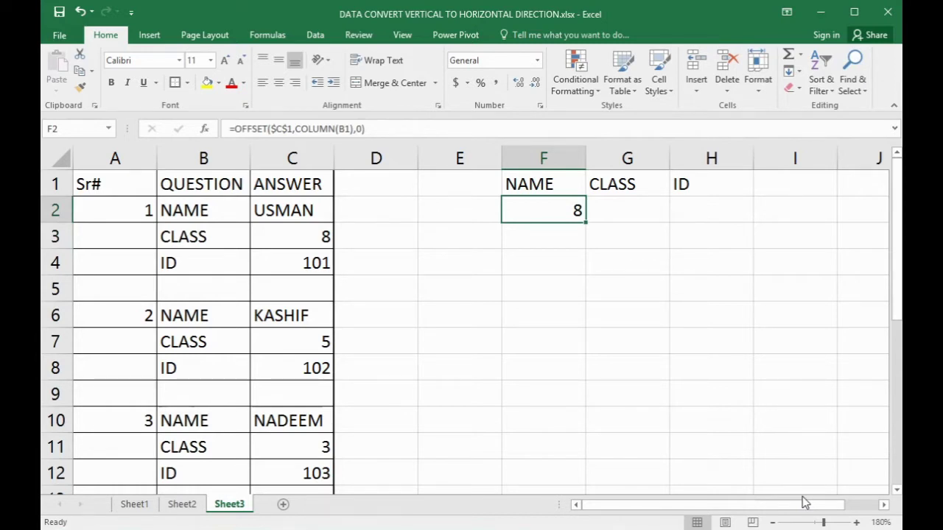
Change COLUMN(B1) to COLUMN(A1) in F2's formula so it returns USMAN
key("F2")
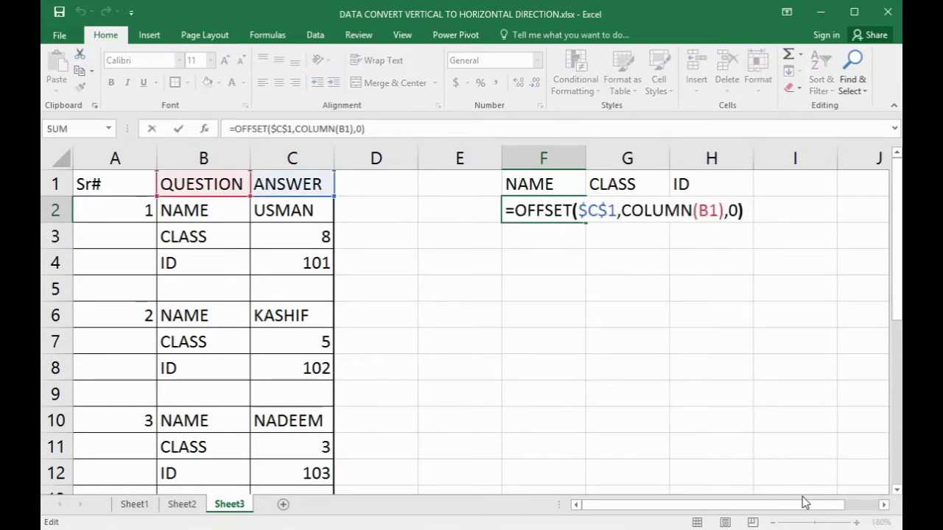
key("Left")
key("Left")
key("Left")
key("Left")
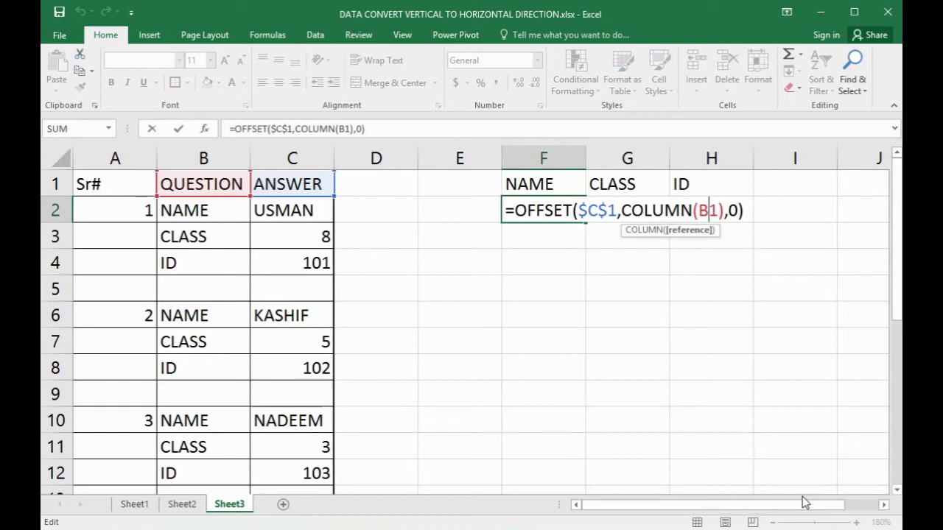
key("BackSpace")
type("A")
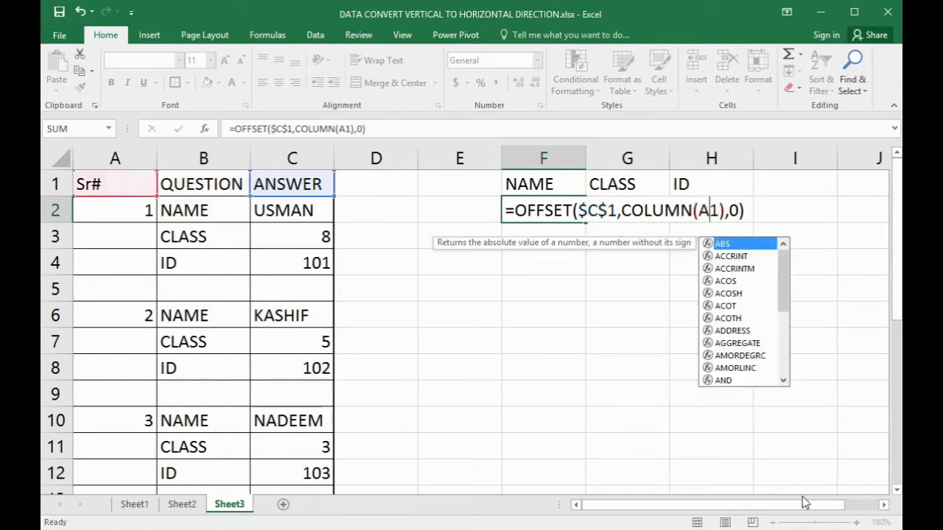
key("Return")
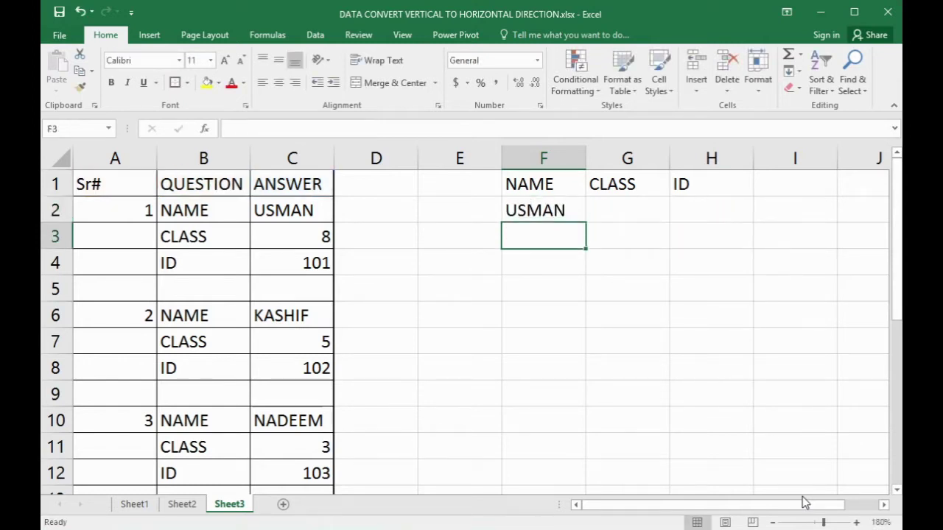
key("Up")
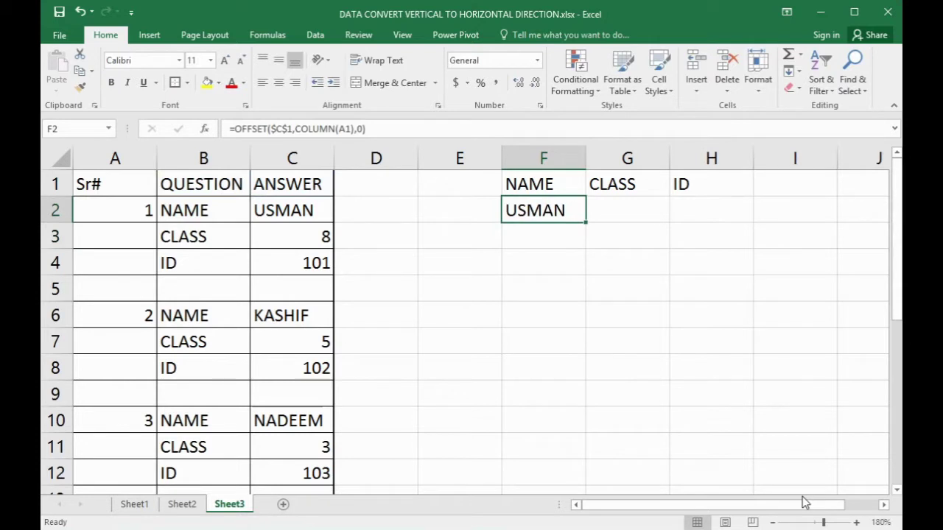
Copy the F2 formula into G2:H2 so CLASS 8 and ID 101 appear beside USMAN
key("ctrl+c")
key("shift+Right")
key("shift+Right")
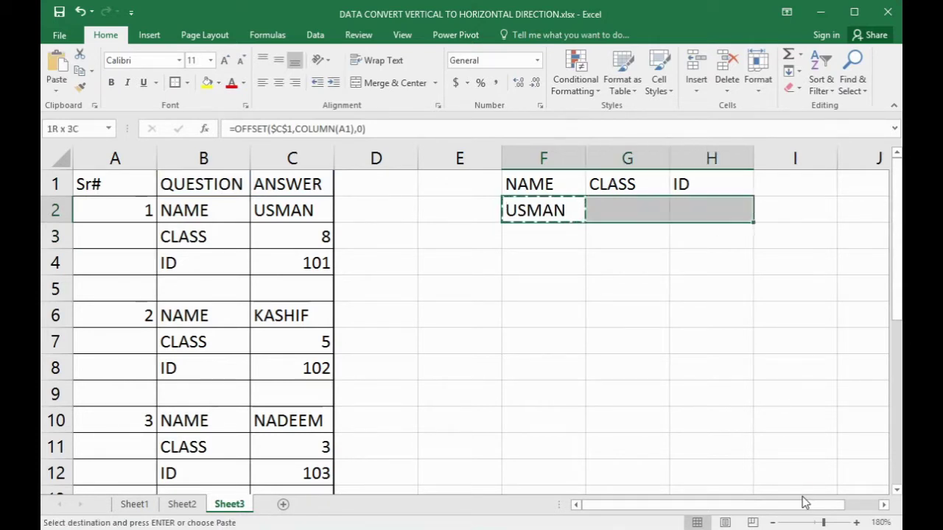
key("ctrl+v")
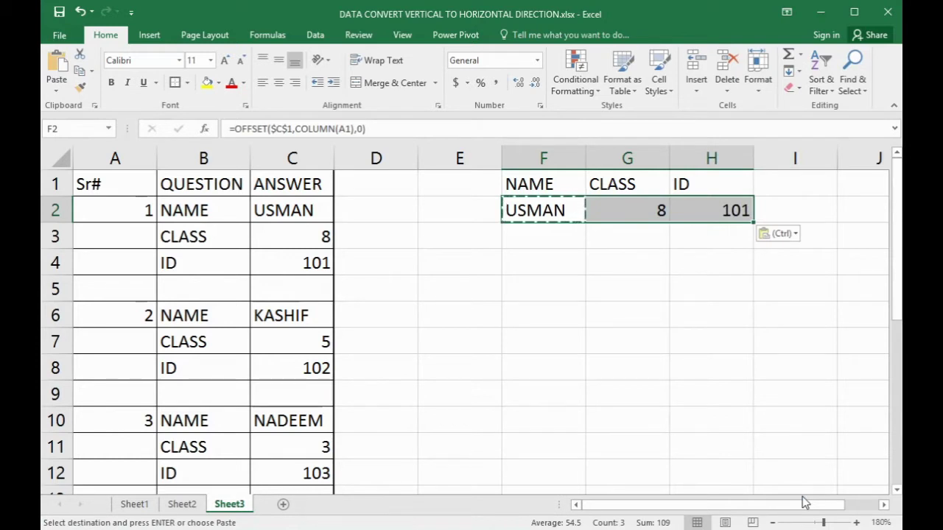
key("Left")
key("Left")
key("Left")
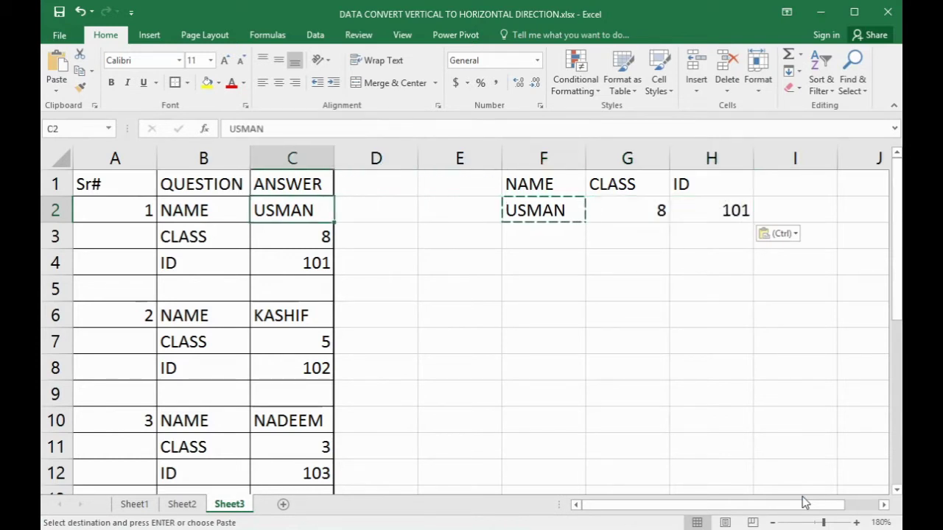
key("shift+Down")
key("shift+Down")
key("shift+Down")
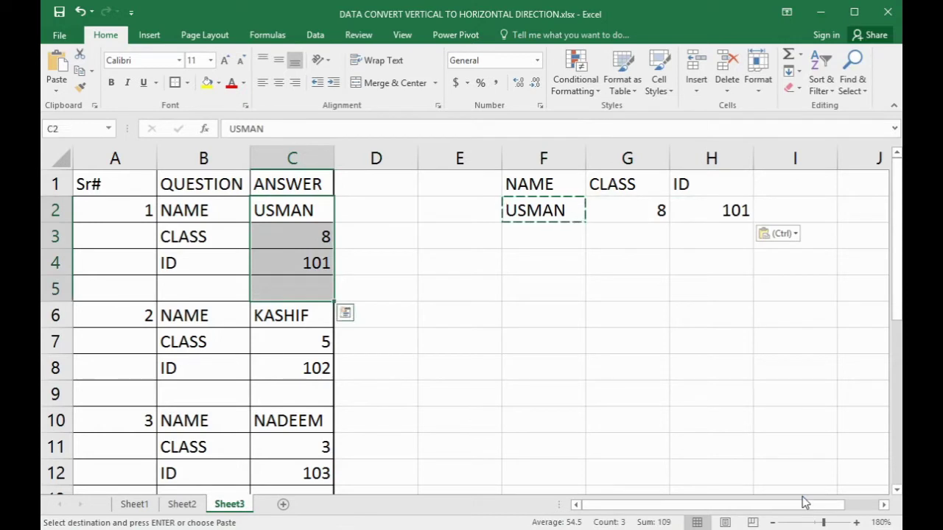
key("Right")
key("Right")
key("Right")
key("Right")
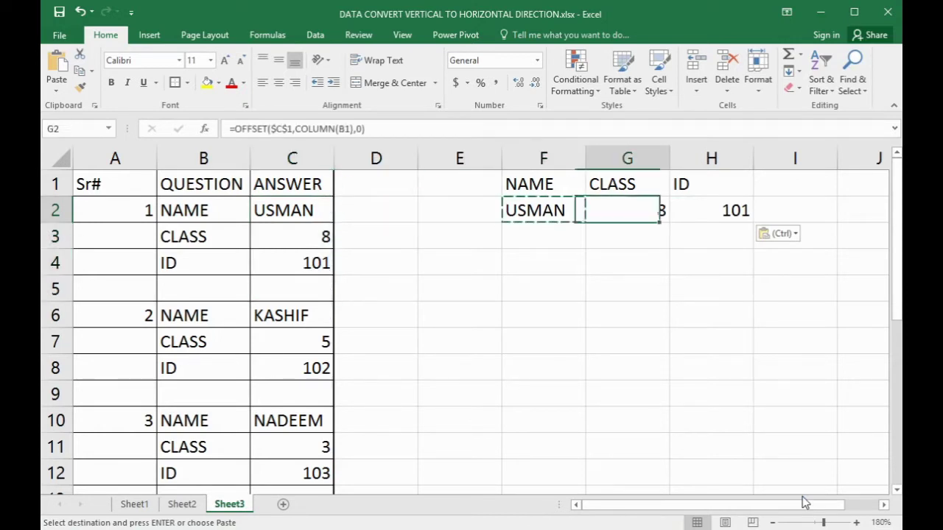
key("Right")
key("Right")
key("Up")
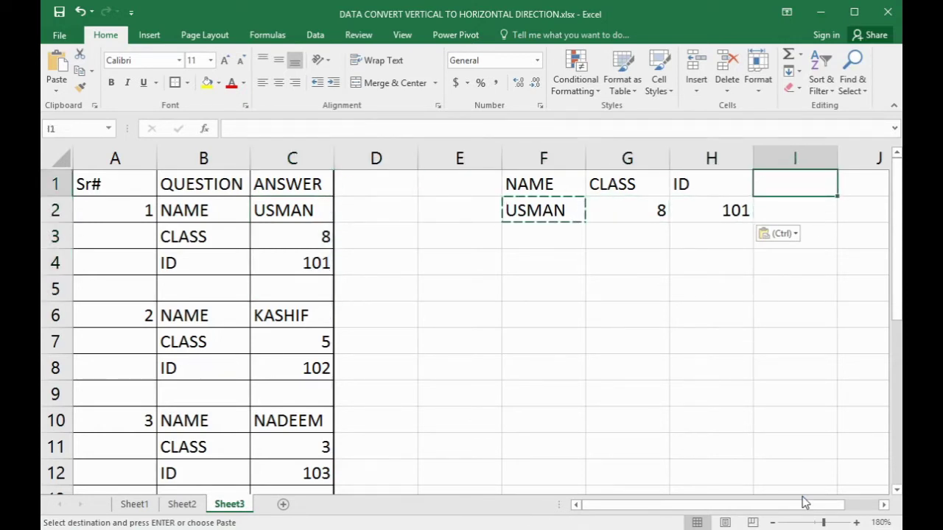
Enter the header GAP TO NEXT RECORD in I1 and the value 4 in I2
key("Escape")
type("GA")
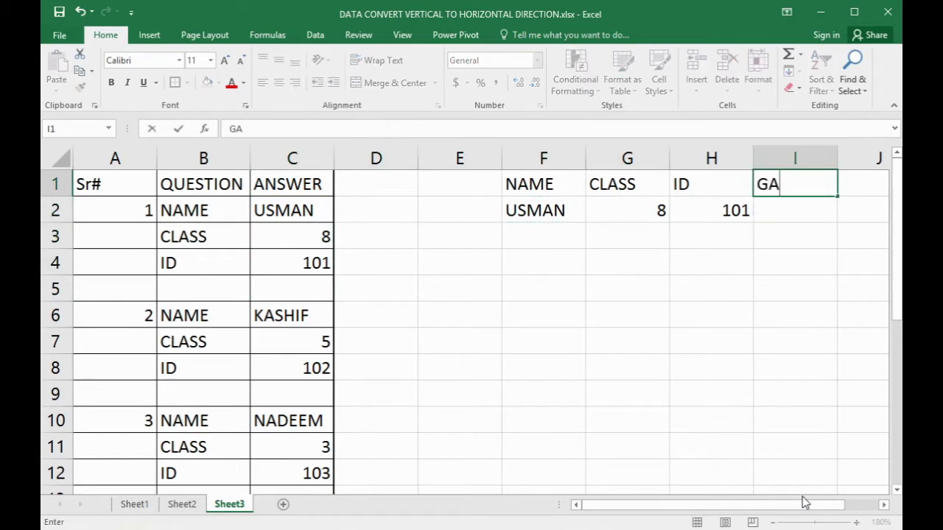
type("P TO NEXT ")
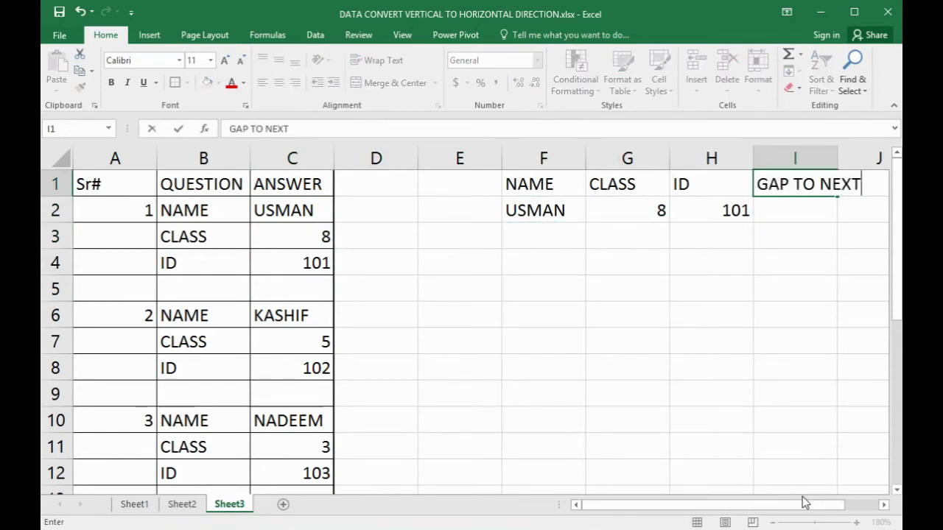
type("RECO")
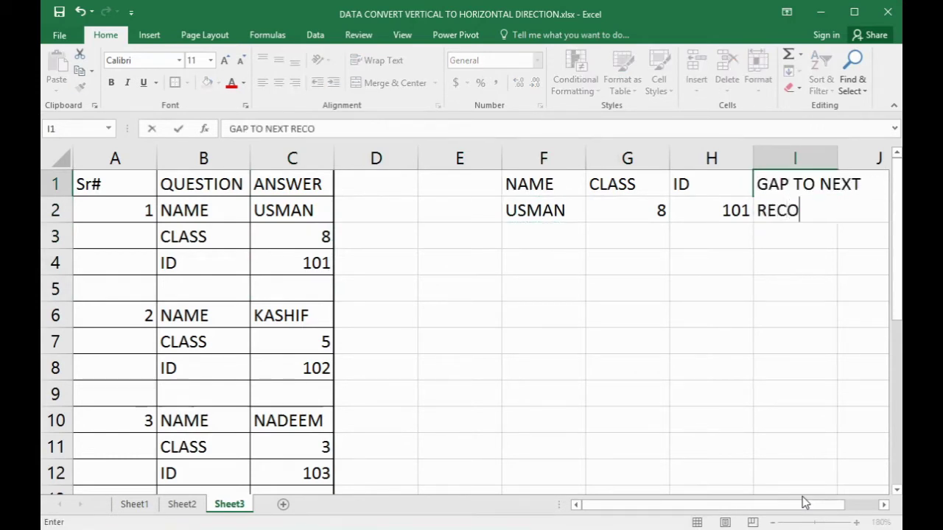
type("RD")
key("Return")
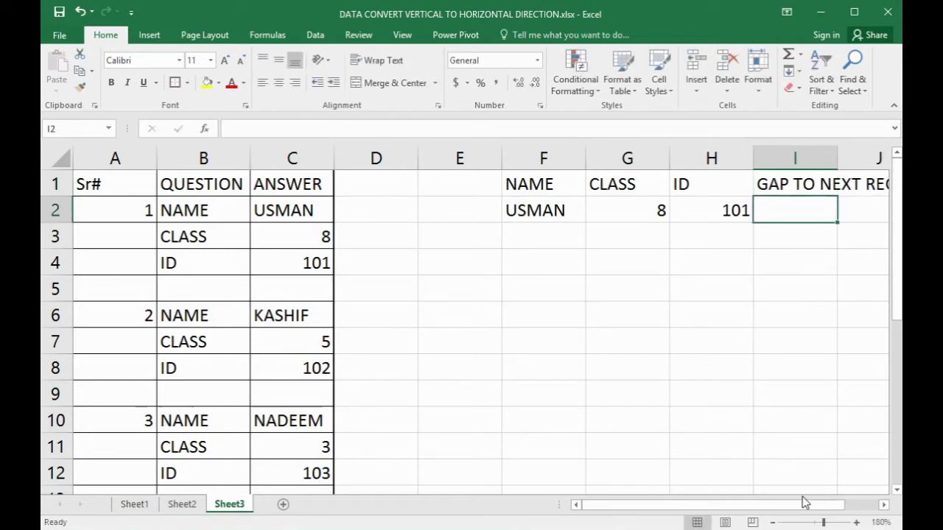
type("4")
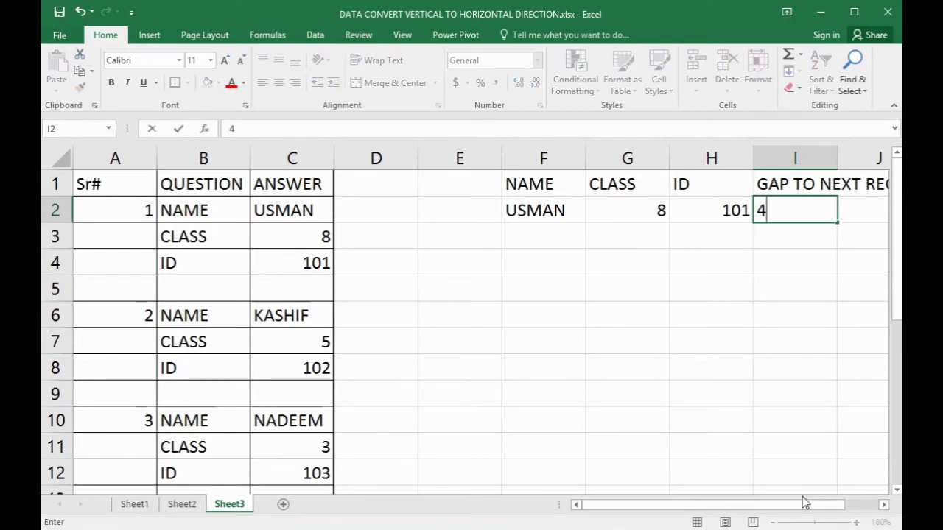
key("Return")
key("Up")
key("Left")
key("Home")
Give C2:C5 and I2 a yellow fill
key("Right")
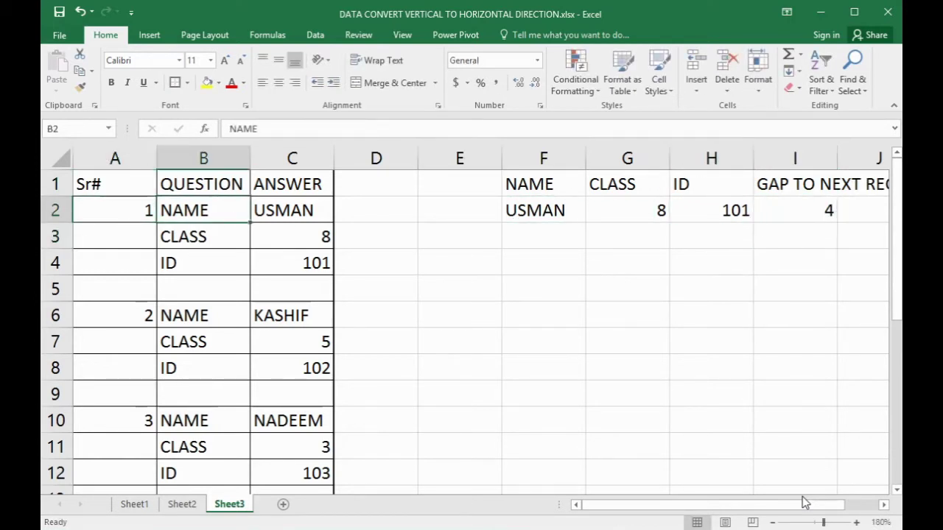
key("Right")
key("shift+Down")
key("shift+Down")
key("shift+Down")
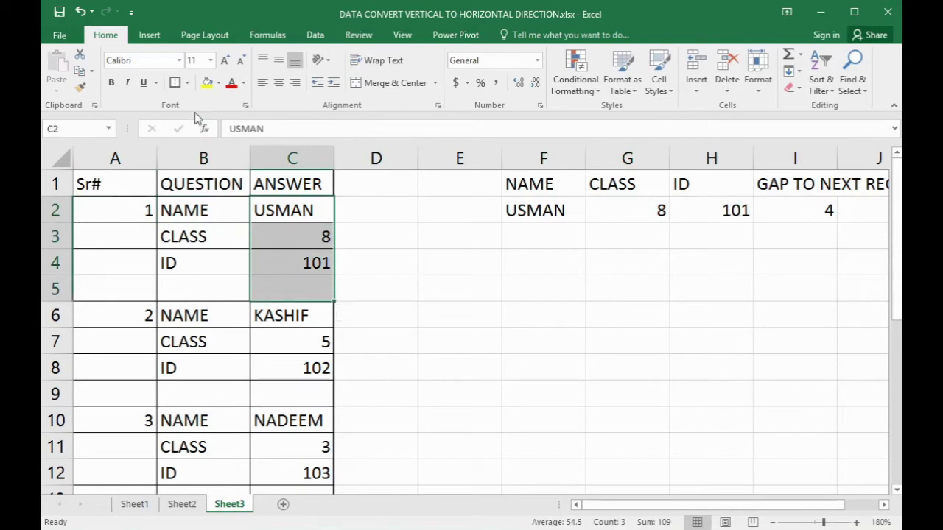
left_click(207, 82)
left_click(818, 213)
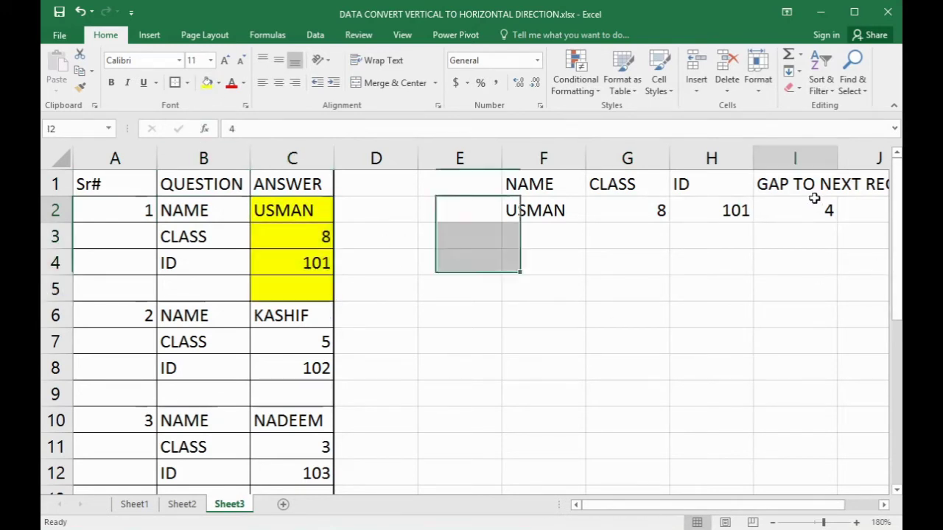
left_click(207, 82)
left_click(578, 240)
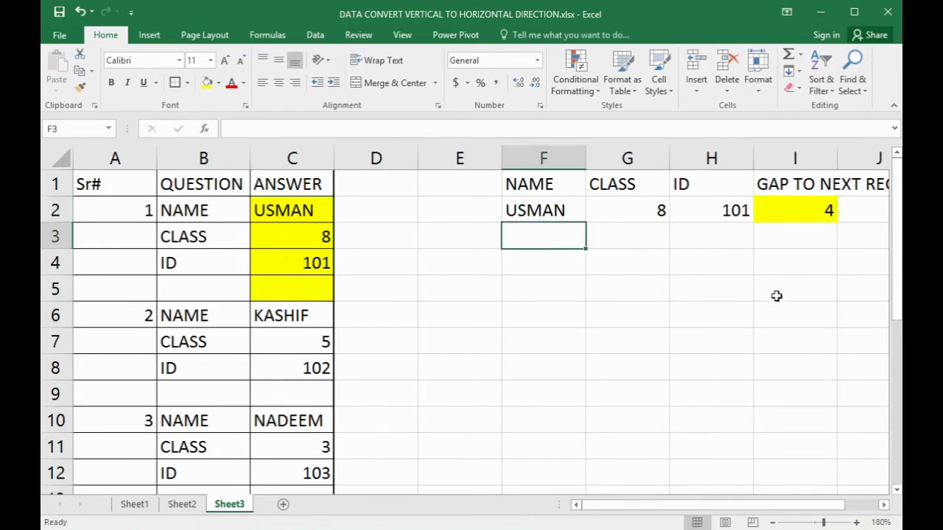
Copy F2's formula into F3 and add the absolute $I2 gap to its row offset, showing KASHIF
key("Up")
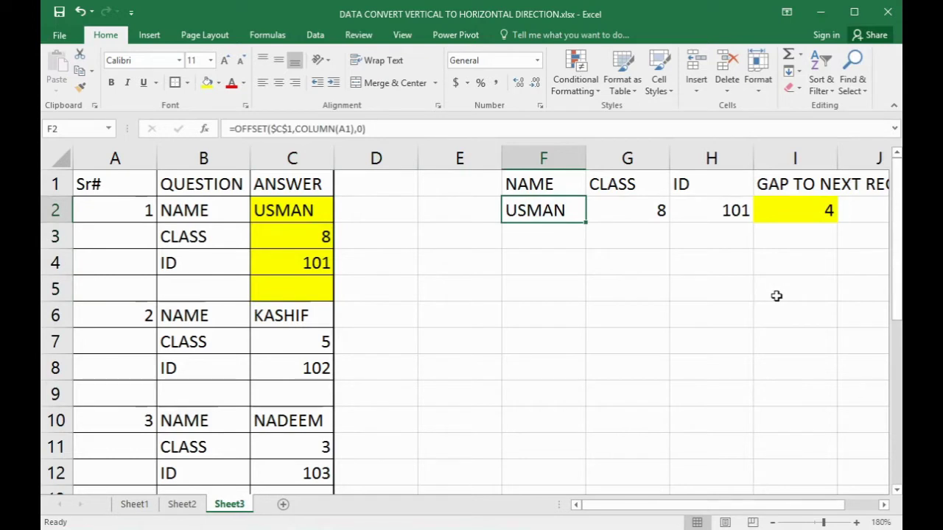
key("ctrl+c")
key("Down")
key("ctrl+v")
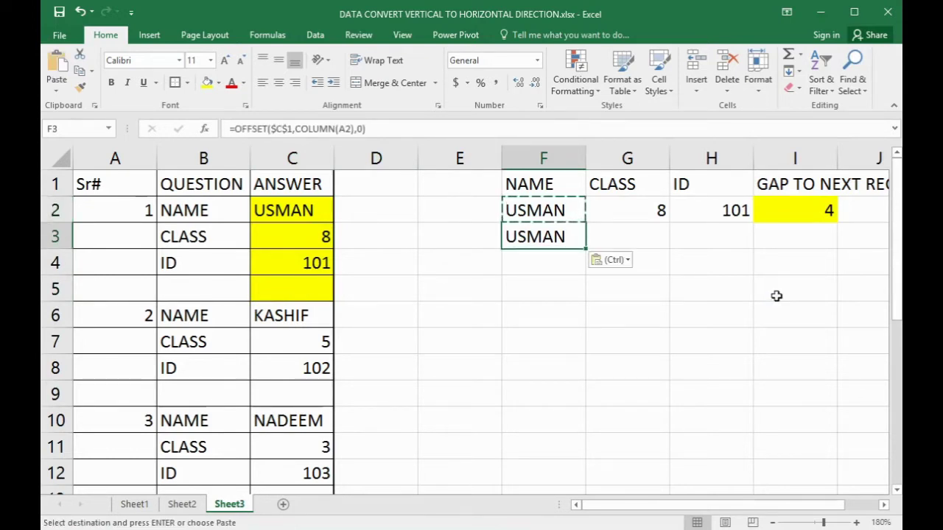
key("F2")
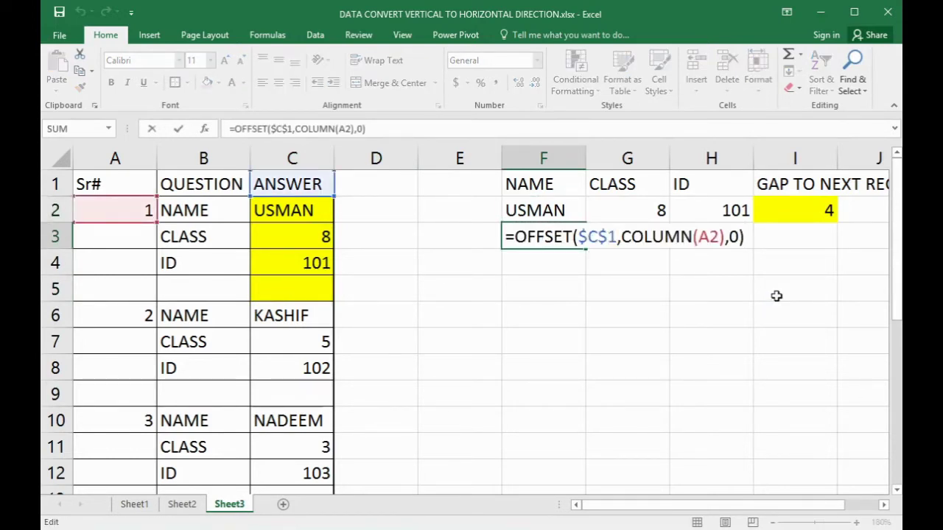
key("Left")
key("Left")
key("Left")
type("+")
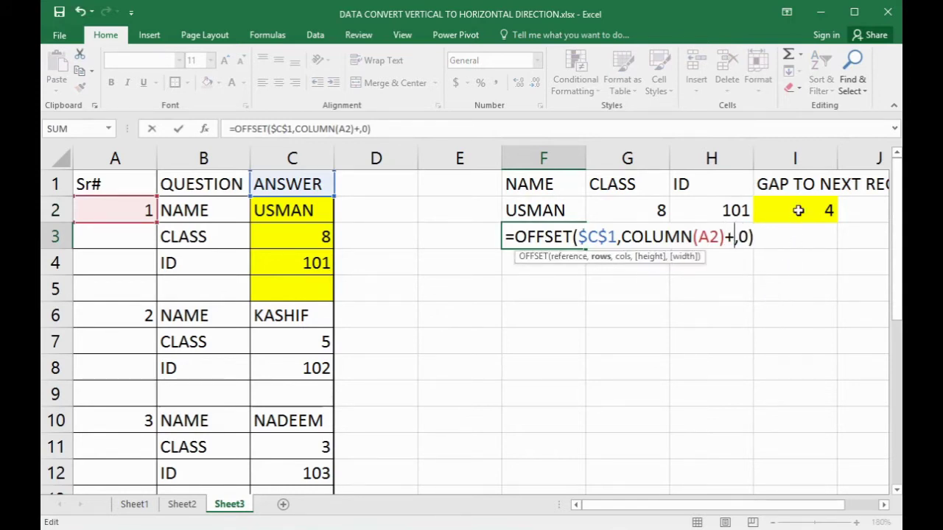
left_click(796, 211)
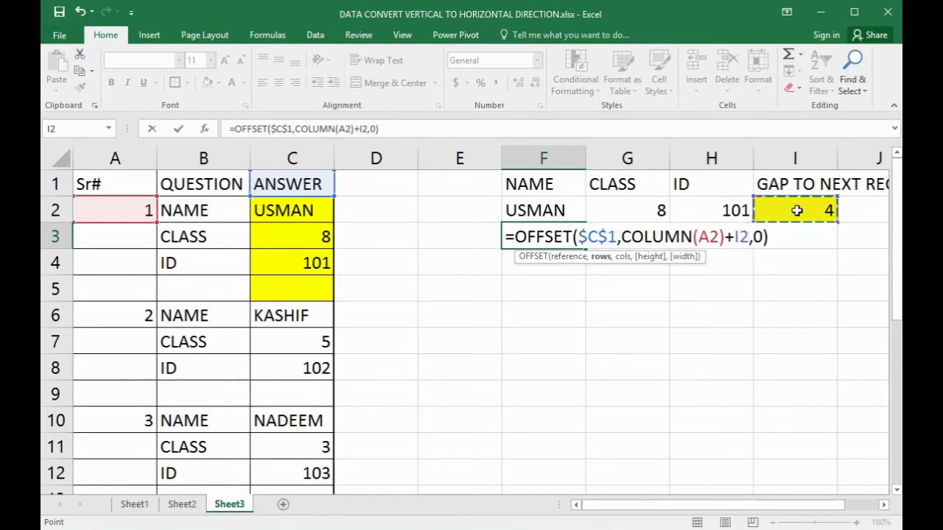
left_click(749, 236)
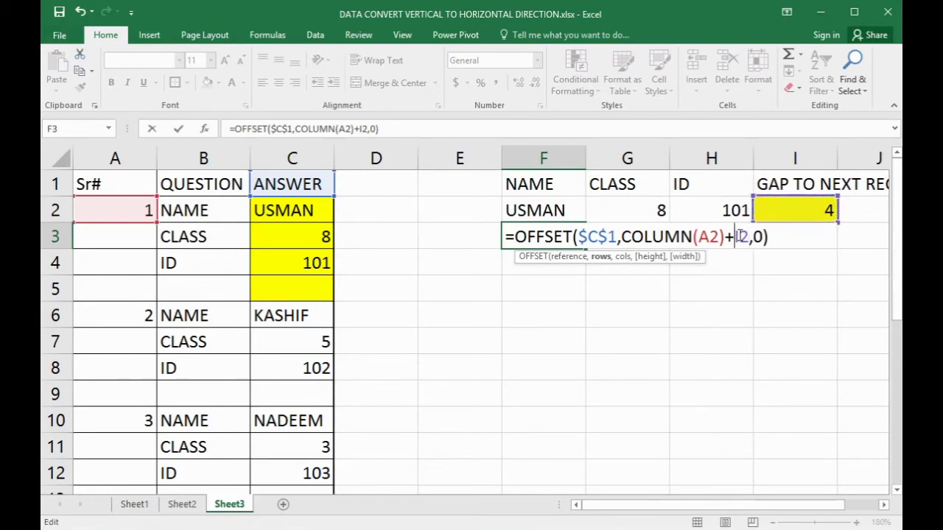
type("$")
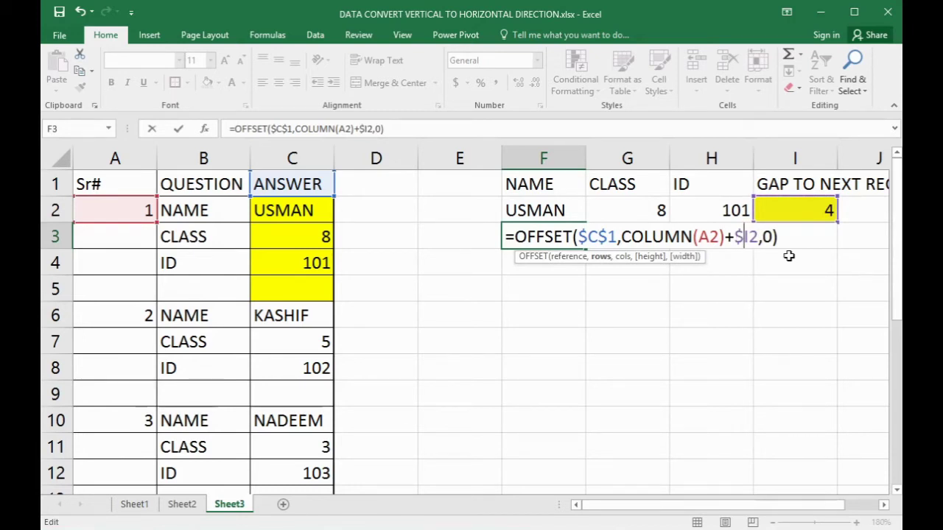
key("Return")
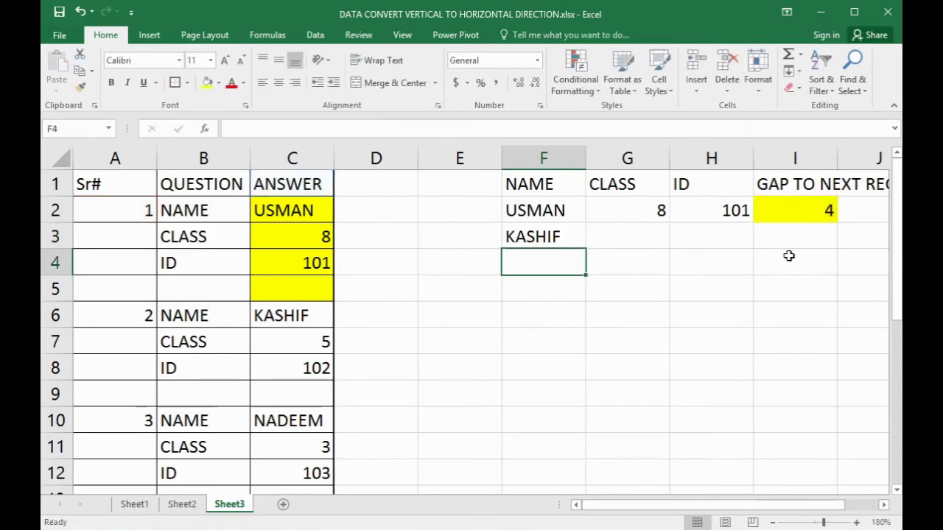
Copy the F3 formula into G3:H3 so row 3 reads KASHIF, 5, 102
key("Up")
key("ctrl+c")
key("shift+Right")
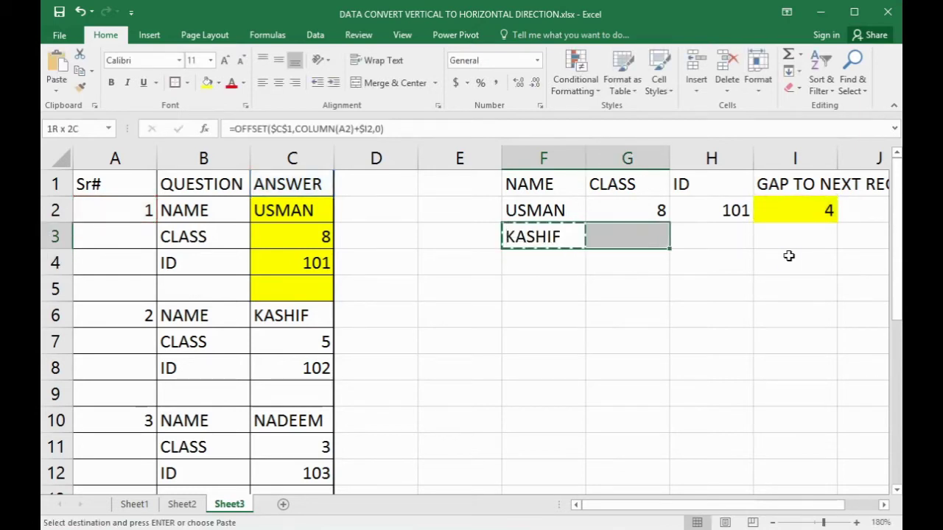
key("shift+Right")
key("ctrl+v")
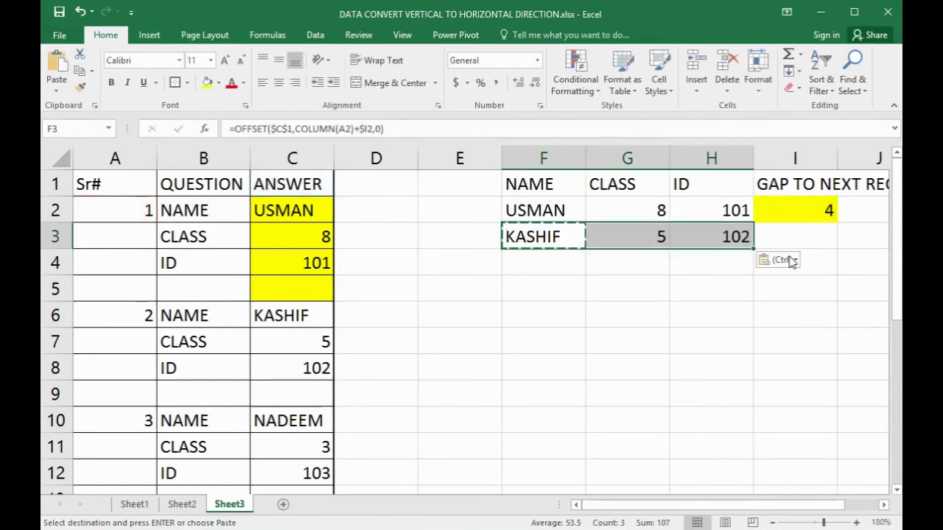
key("Right")
key("Right")
key("Right")
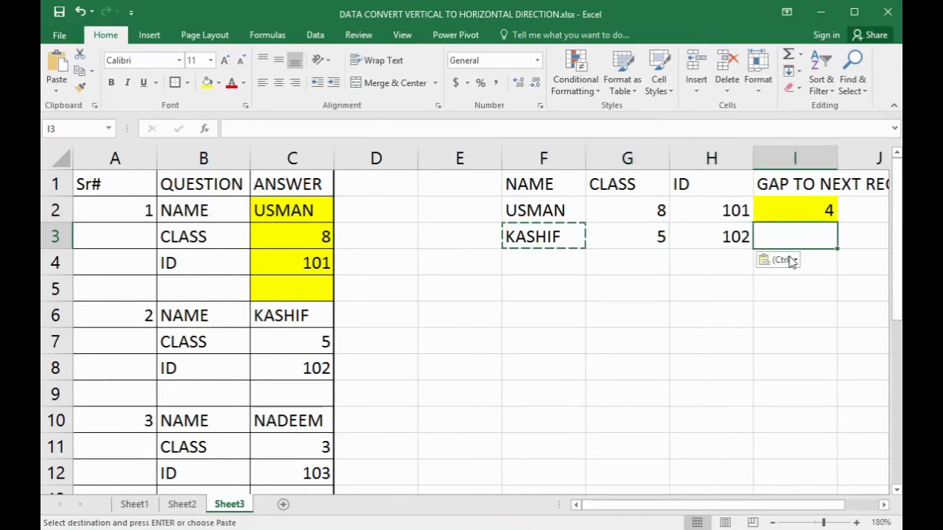
Enter =4+I2 in I3 and copy it down through I7, reaching 24
type("+")
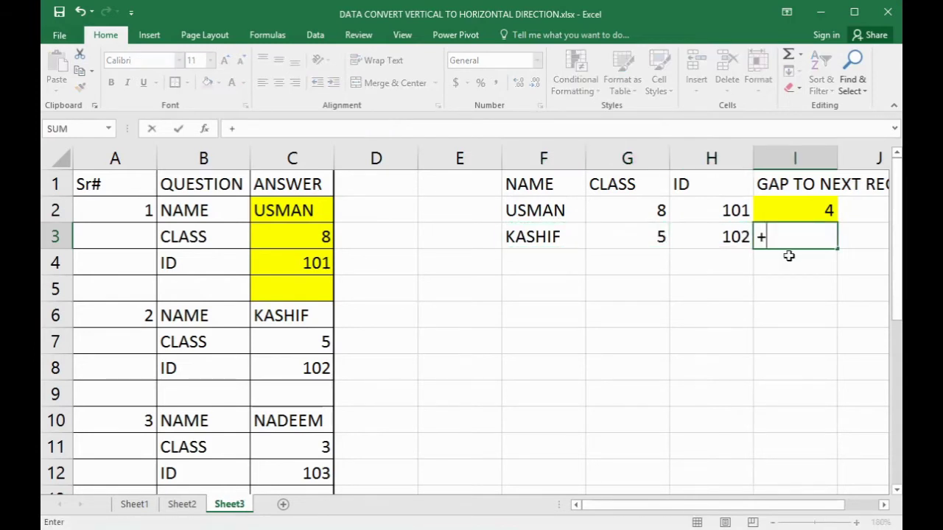
type("4")
type("+")
key("Up")
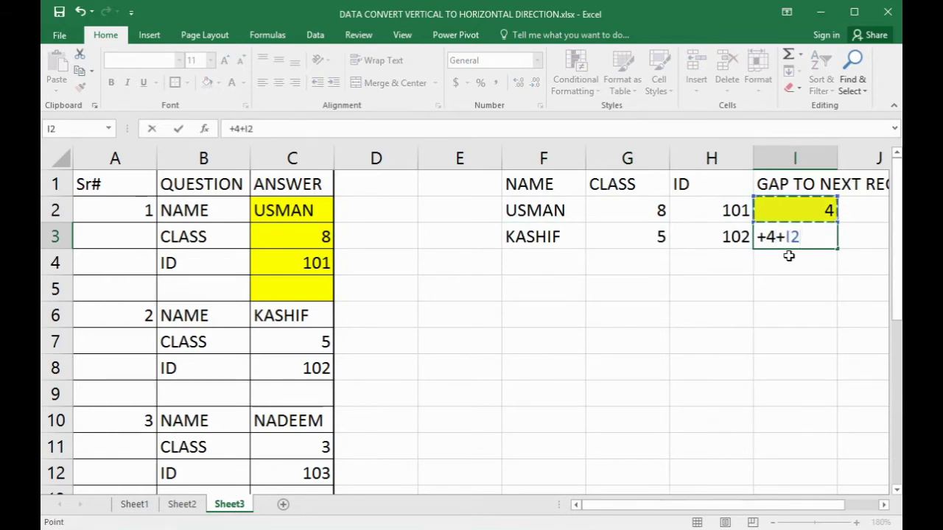
key("Return")
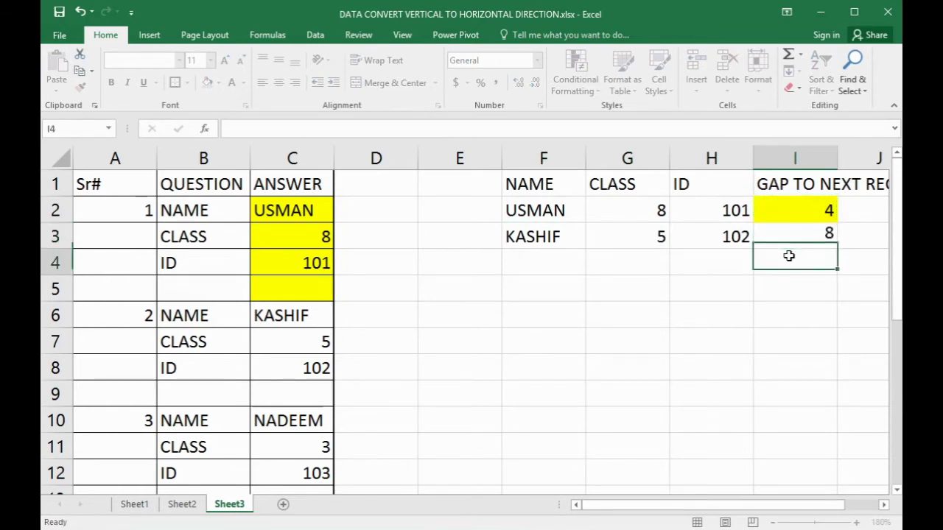
key("Up")
key("ctrl+c")
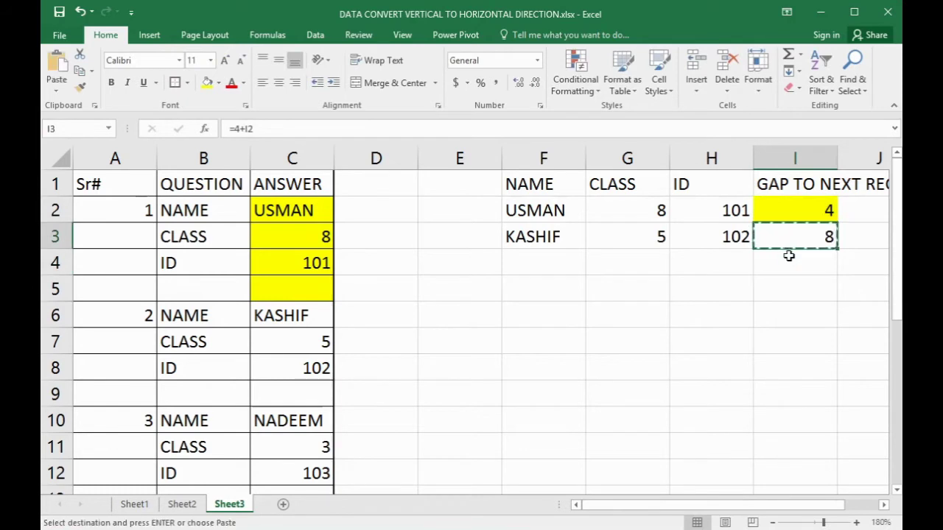
key("Down")
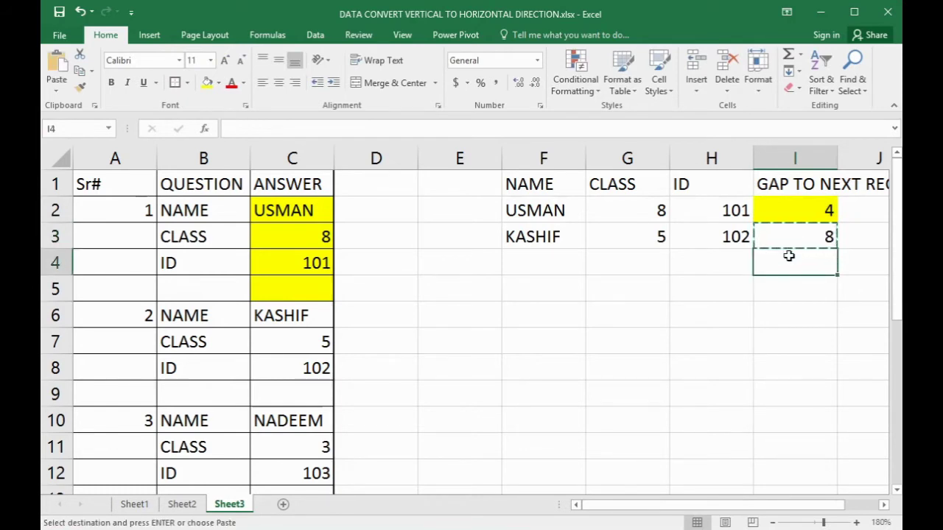
key("ctrl+v")
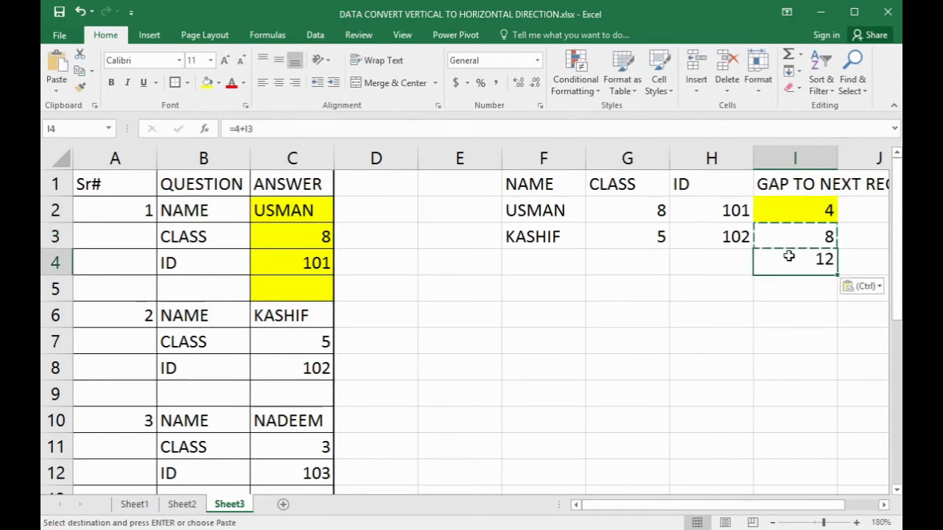
key("Down")
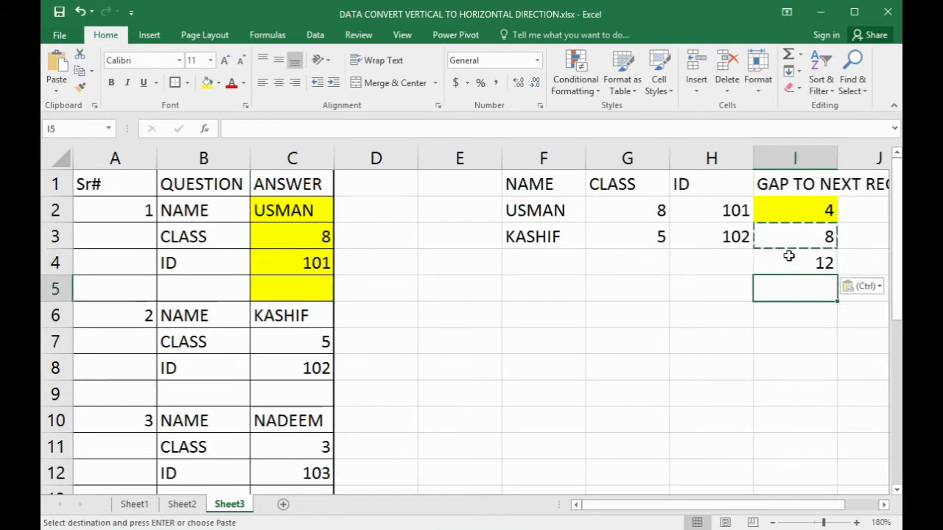
key("ctrl+v")
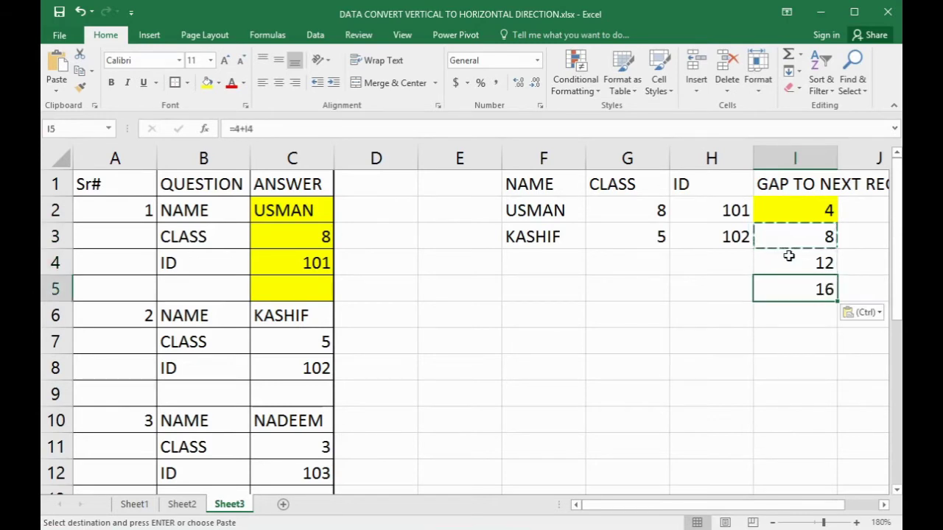
key("Down")
key("ctrl+v")
key("Down")
key("ctrl+v")
key("ctrl+Up")
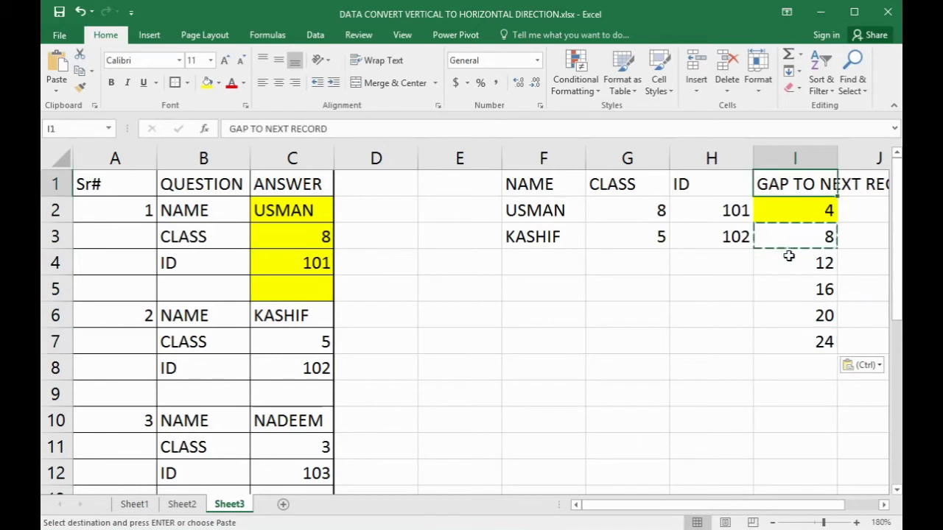
Copy the F3:H3 formulas down to row 7, listing NADEEM, KHALID, FAREED and NABEEL
key("Left")
key("Left")
key("Down")
key("Left")
key("Down")
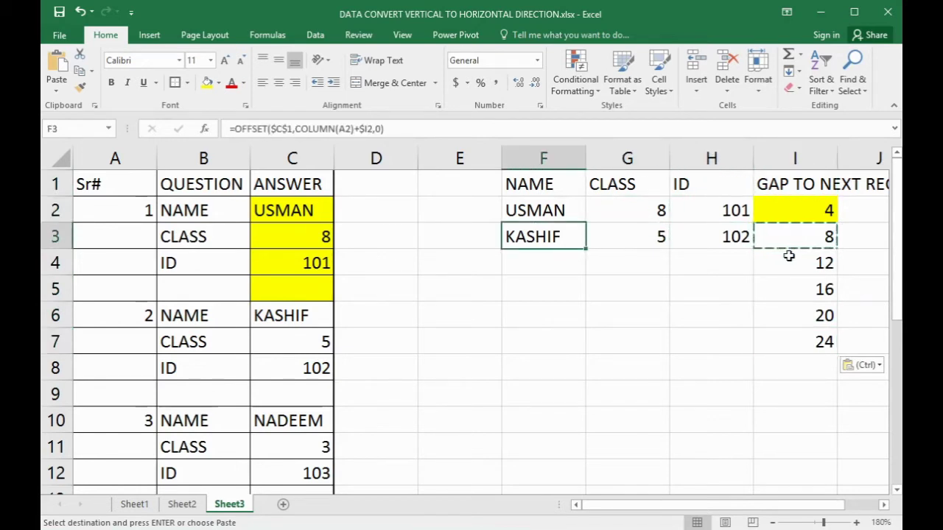
key("shift+Right")
key("shift+Right")
key("ctrl+c")
key("shift+Down")
key("shift+Down")
key("shift+Down")
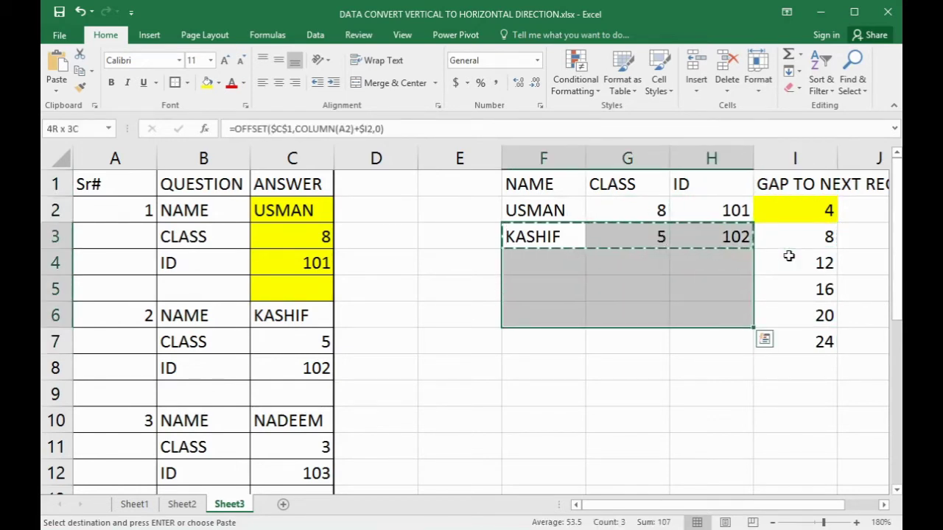
key("shift+Down")
key("Return")
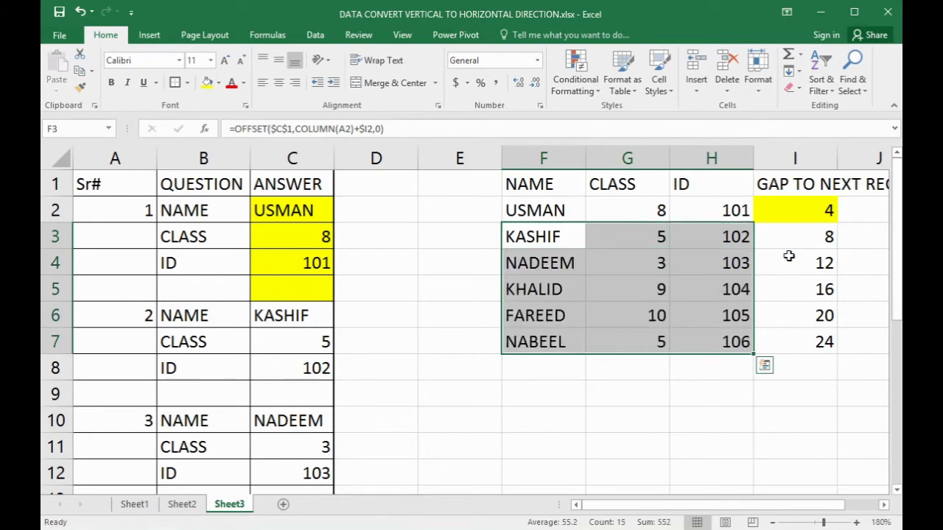
key("Up")
key("Left")
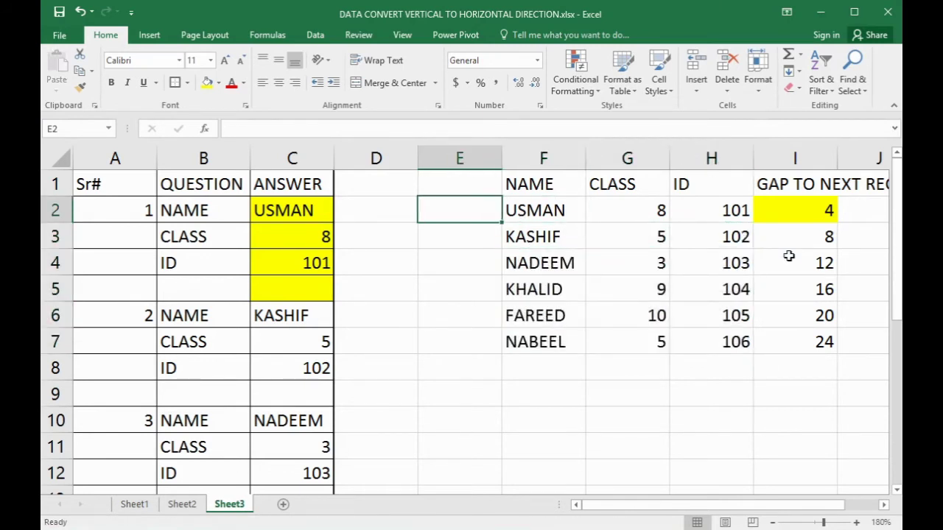
Enter the header SR# in E1 and the numbers 1 to 6 in E2:E7
key("Up")
type("SR")
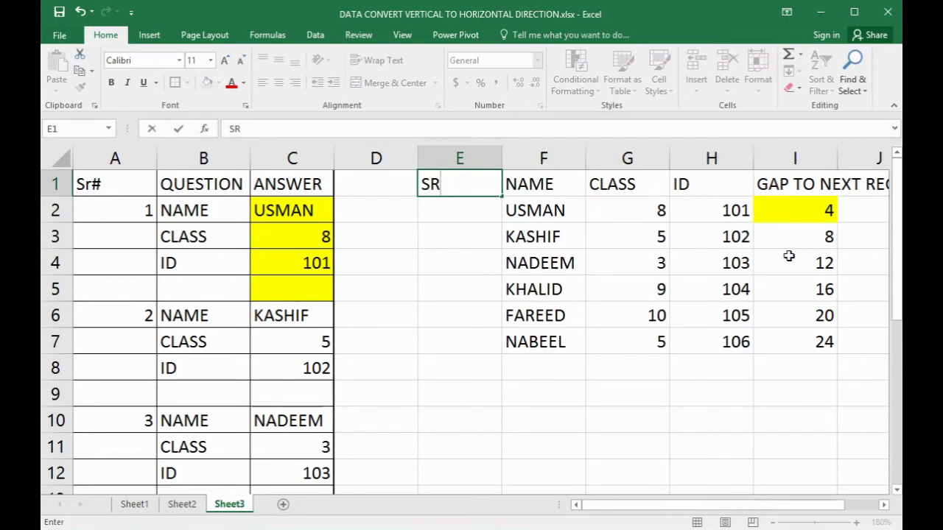
type("#")
key("Return")
type("1")
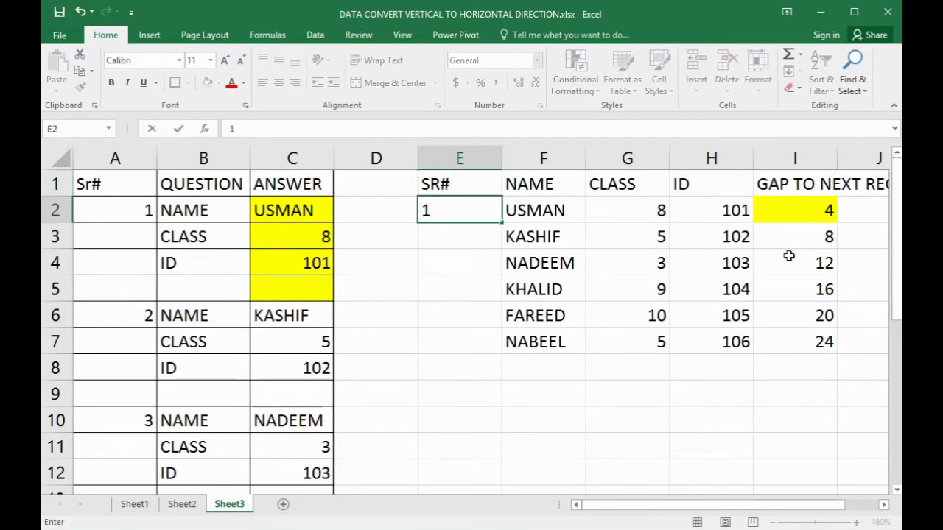
key("Return")
type("2+3")
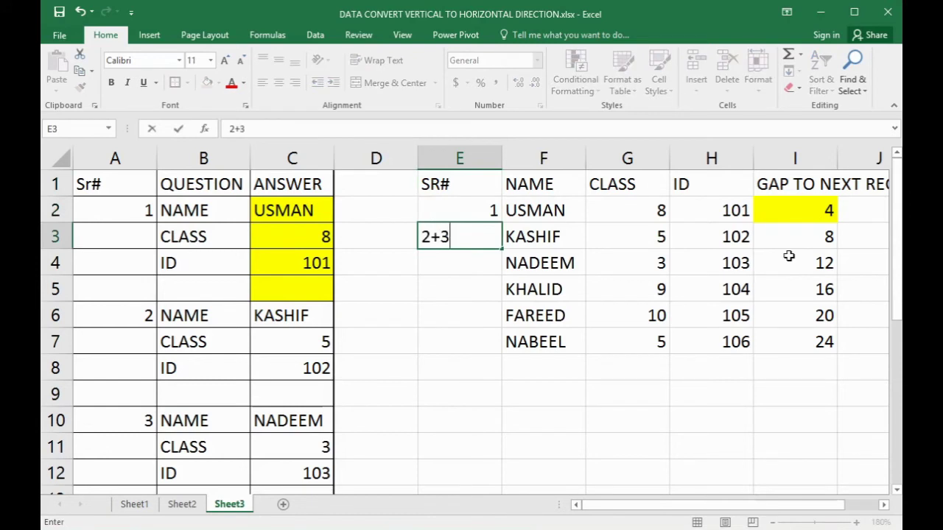
key("BackSpace")
key("BackSpace")
key("Return")
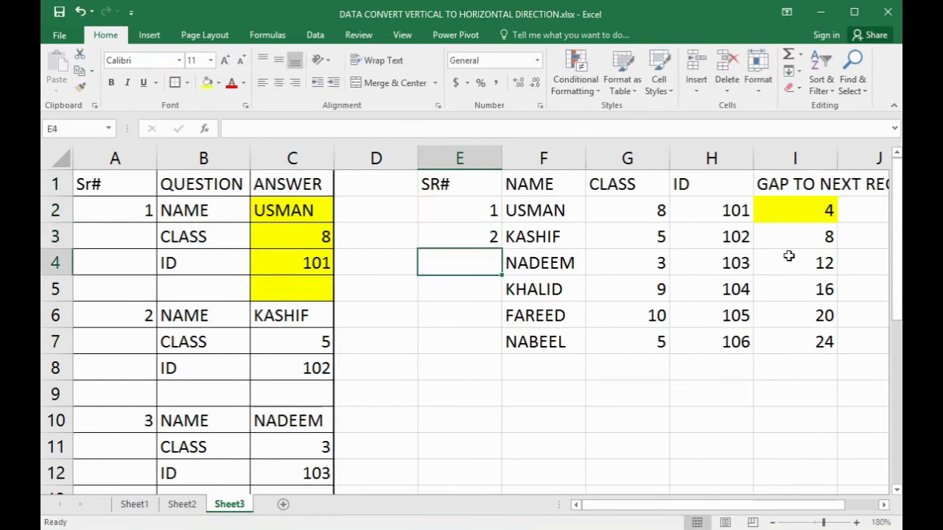
type("3 4 5 6")
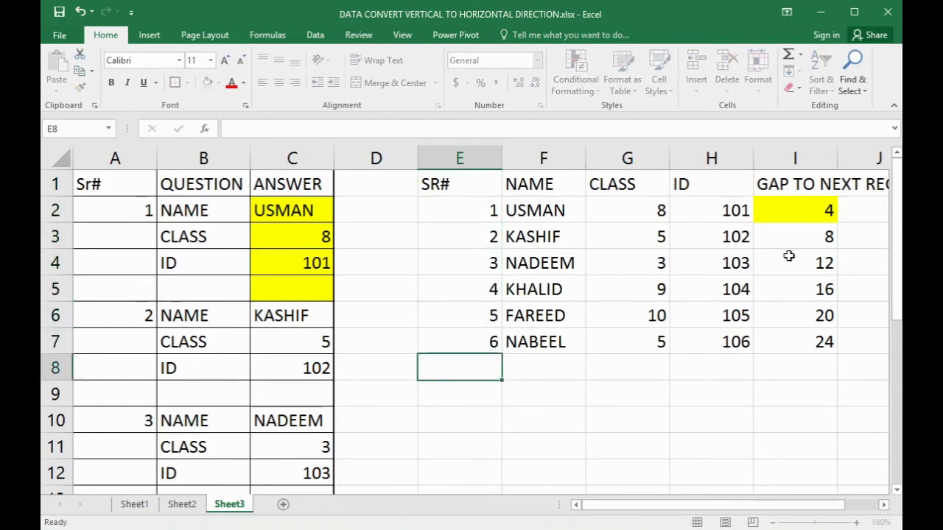
key("Up")
key("Right")
key("Left")
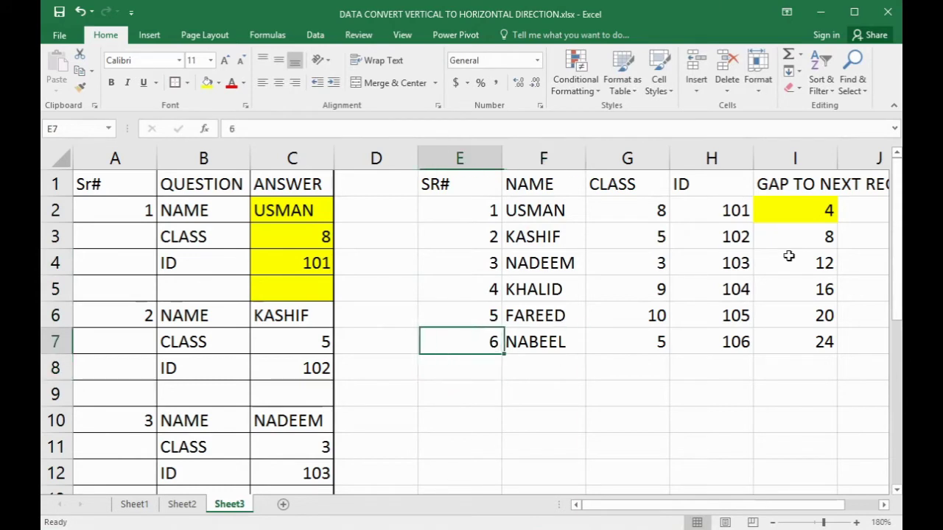
key("Down")
key("Down")
key("Down")
key("Down")
key("Down")
key("Down")
key("Down")
key("Down")
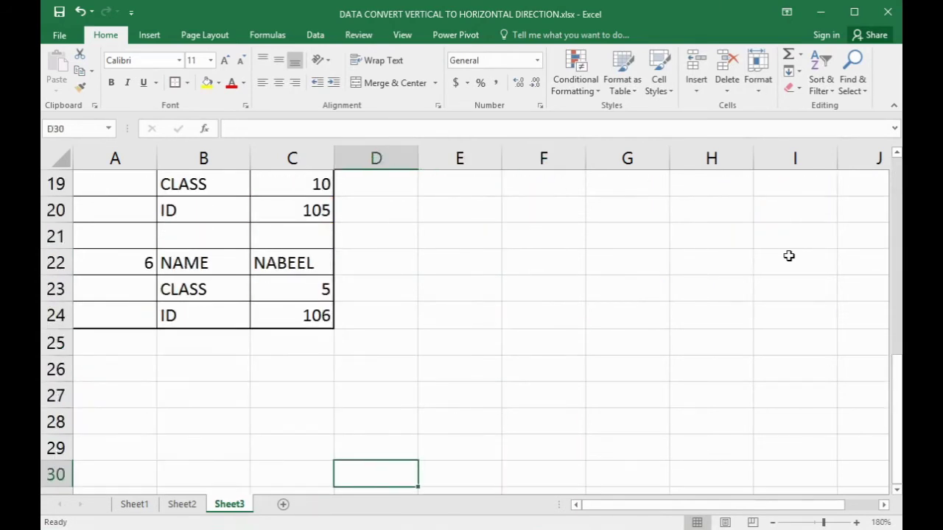
key("Left")
key("Left")
key("Up")
key("Up")
key("Up")
key("Up")
key("Left")
key("Up")
key("Up")
key("Up")
key("Right")
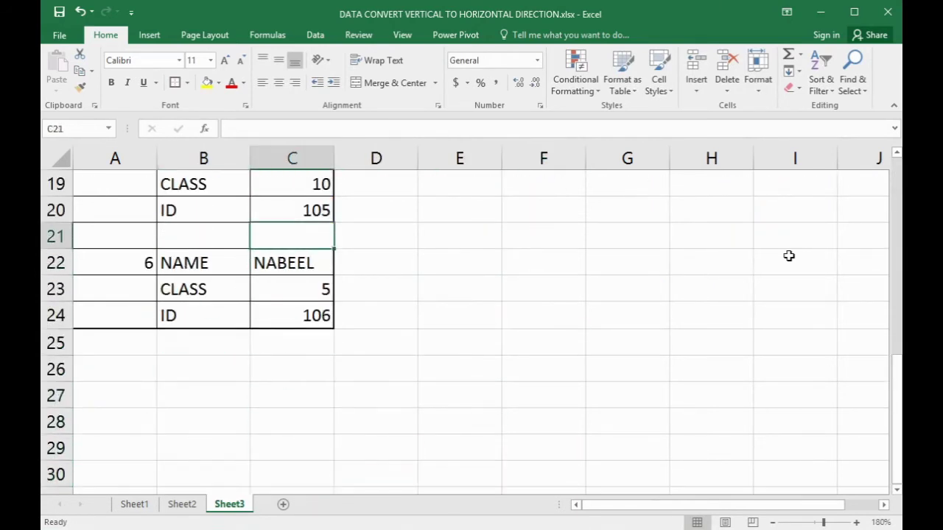
key("Left")
key("Down")
key("Left")
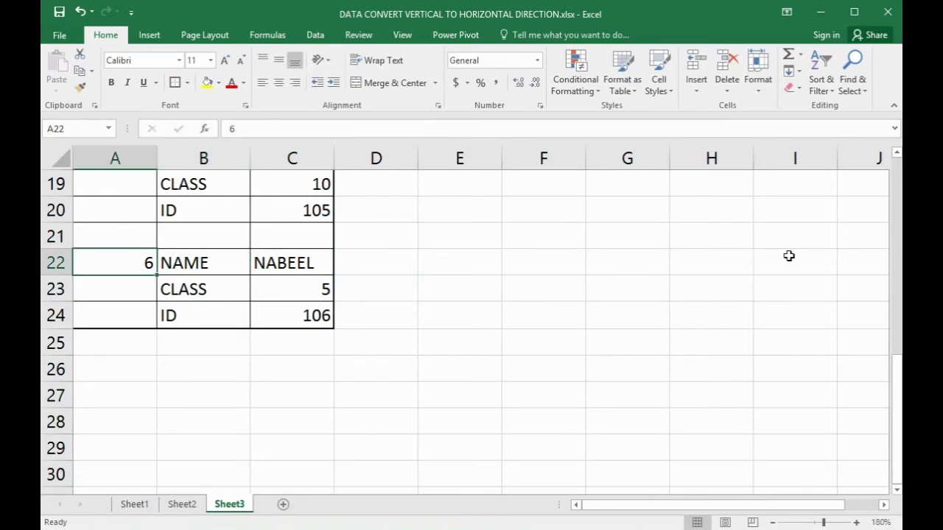
key("shift+Right")
key("shift+Right")
key("shift+Down")
key("shift+Down")
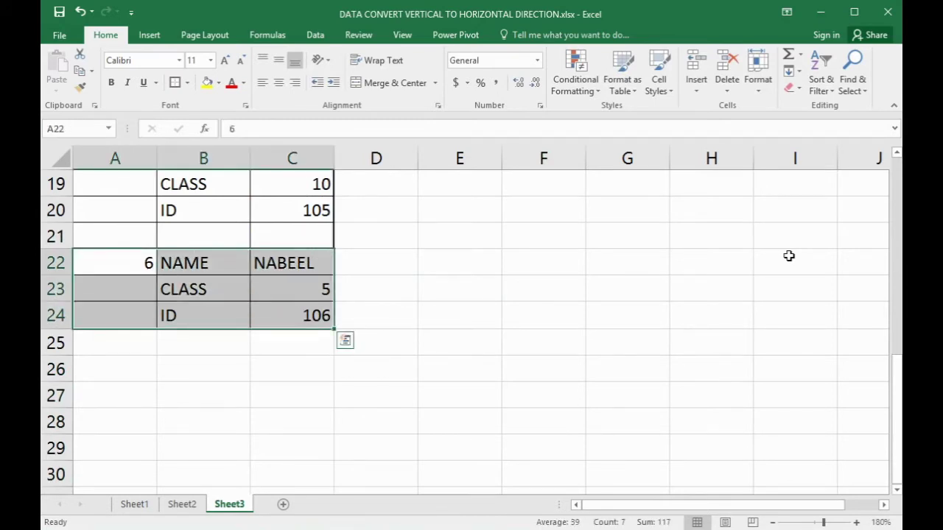
scroll(684, 326, "up", 1)
scroll(684, 326, "up", 1)
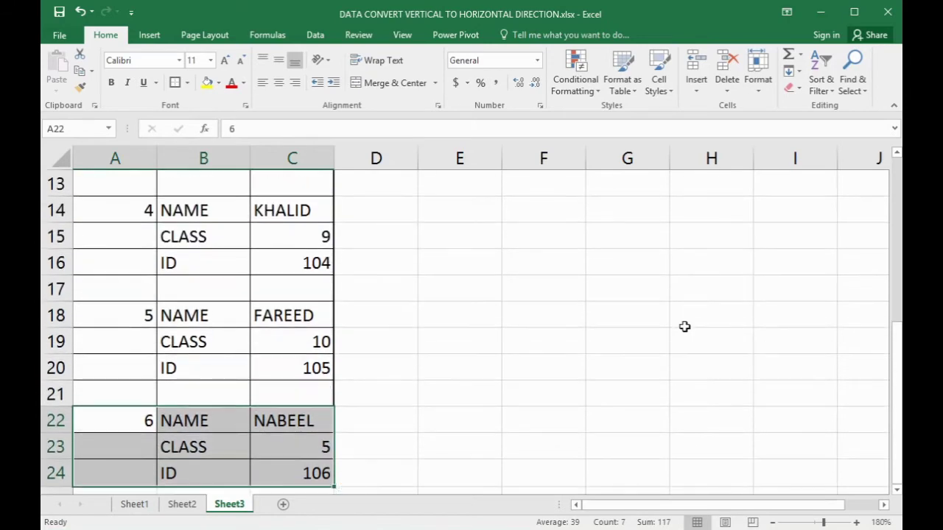
scroll(684, 326, "up", 3)
scroll(684, 327, "up", 1)
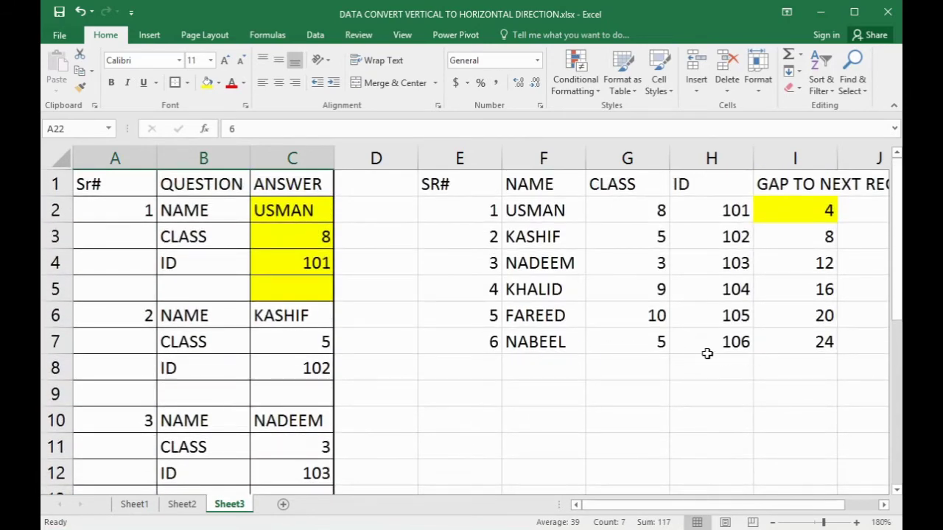
Copy F2:H7 and paste it back as values only, replacing the OFFSET formulas
left_click_drag(479, 335, 801, 335)
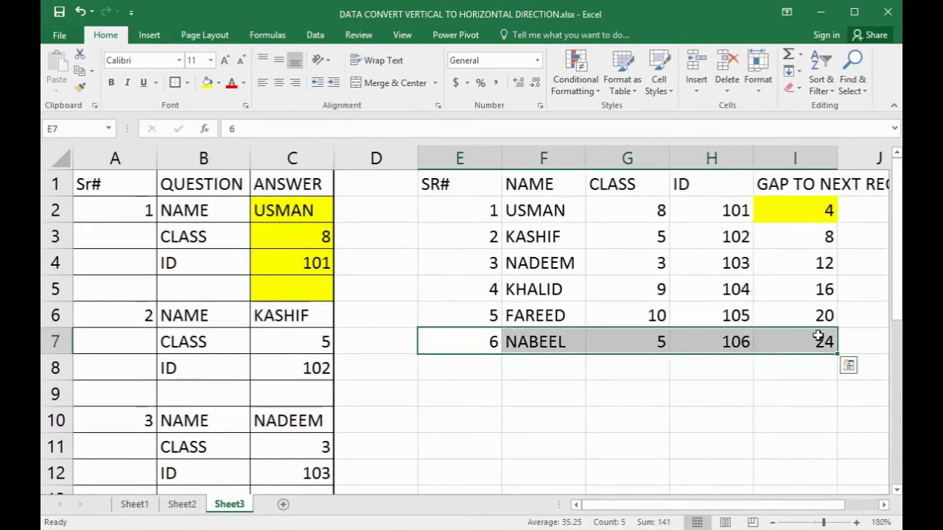
left_click(795, 367)
mouse_move(524, 210)
left_mouse_down()
mouse_move(699, 282)
mouse_move(704, 341)
left_mouse_up()
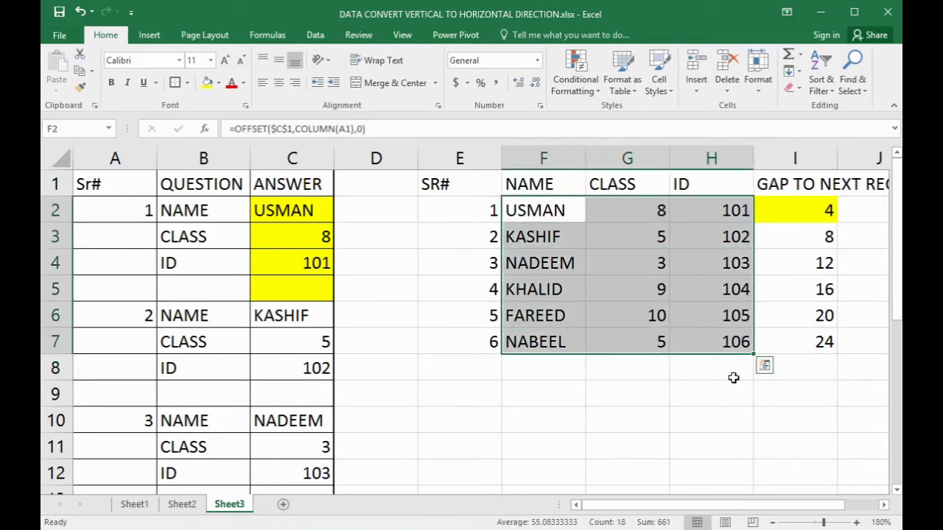
key("ctrl+c")
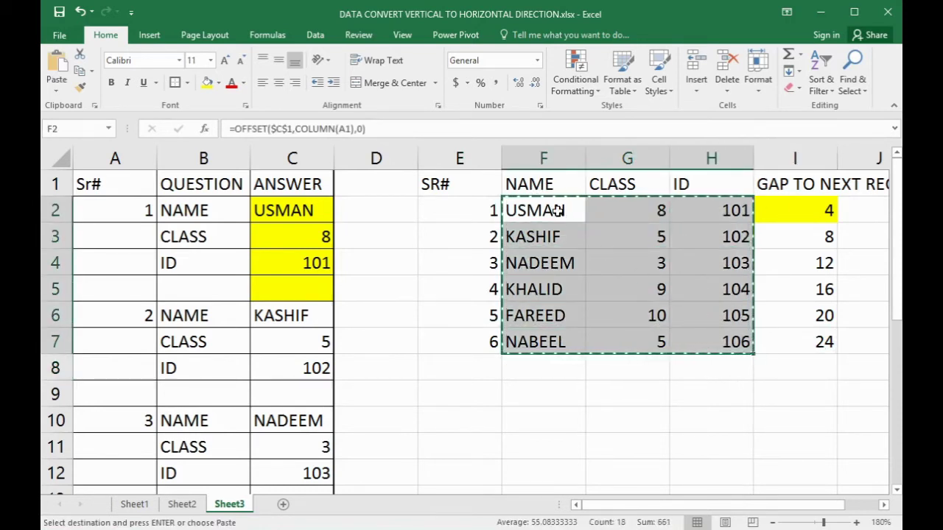
right_click(558, 211)
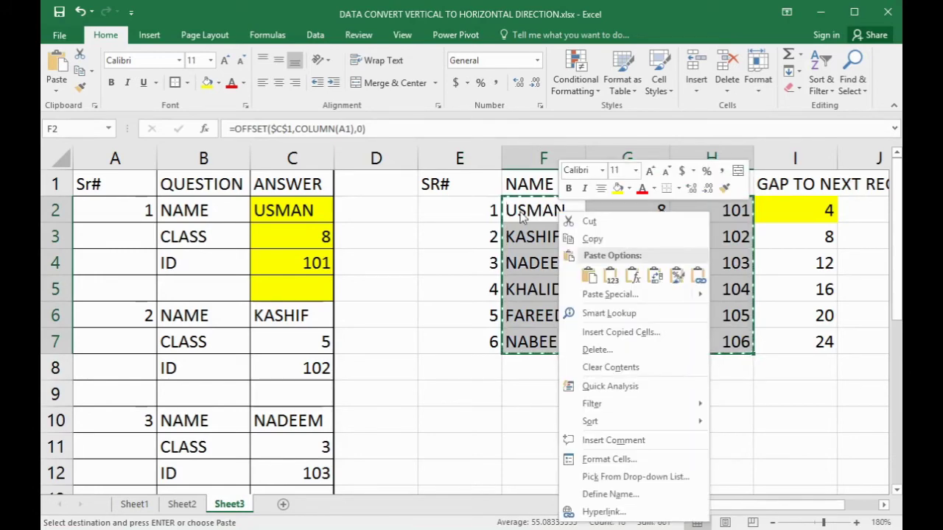
left_click(624, 294)
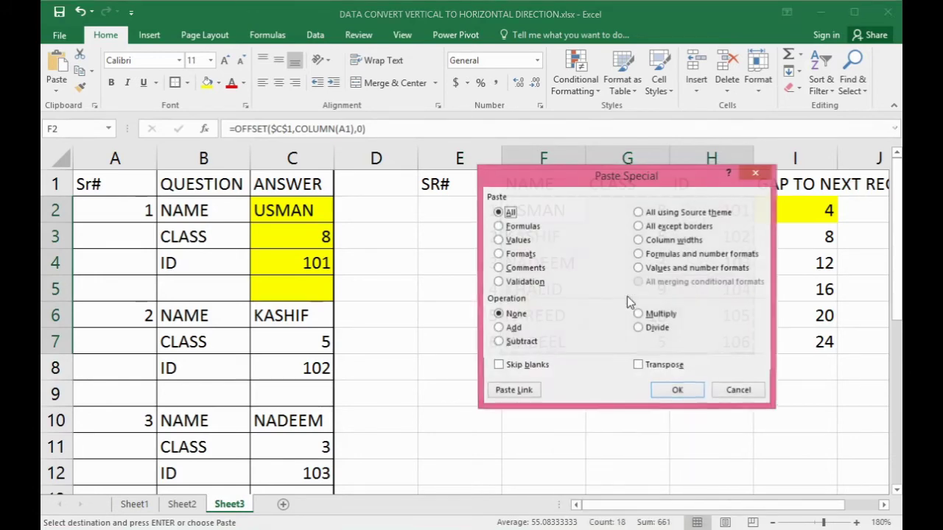
left_click(512, 240)
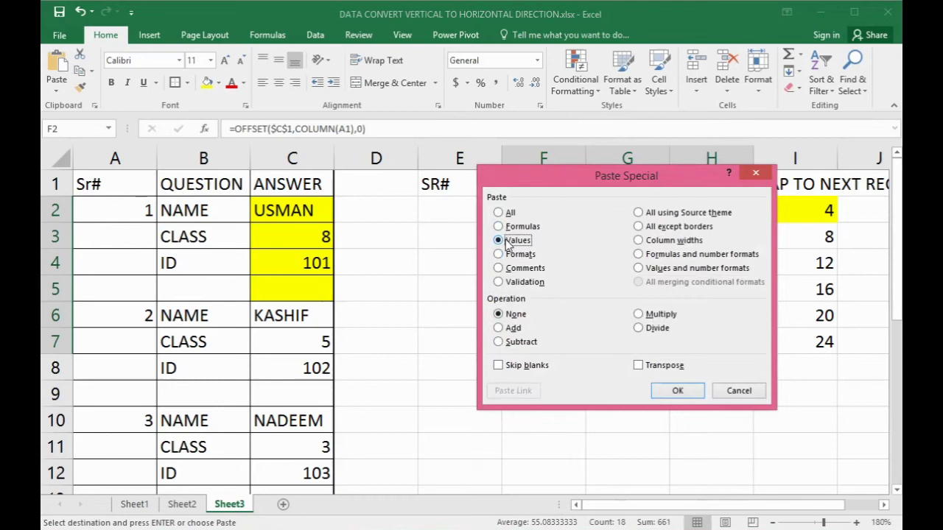
left_click(677, 391)
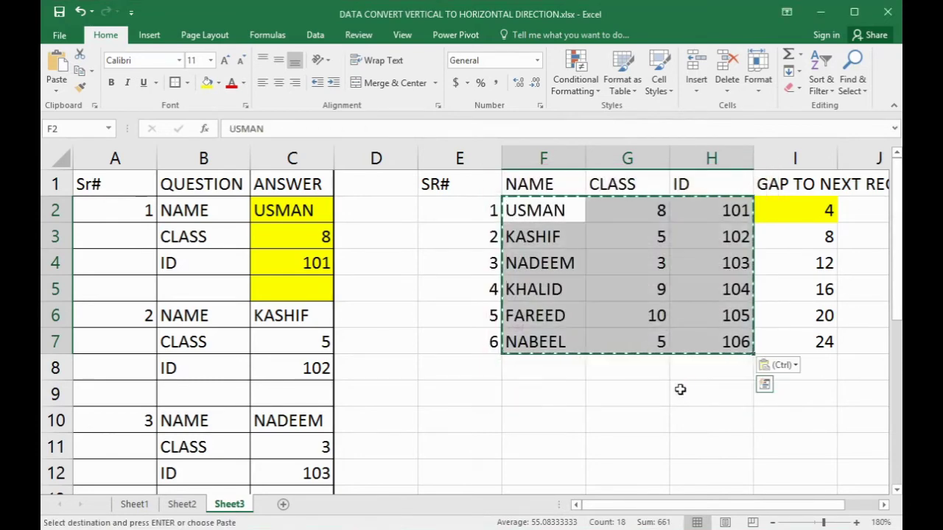
Delete the gap numbers 4 to 24 from column I
mouse_move(810, 211)
left_mouse_down()
mouse_move(816, 326)
mouse_move(800, 336)
left_mouse_up()
key("Delete")
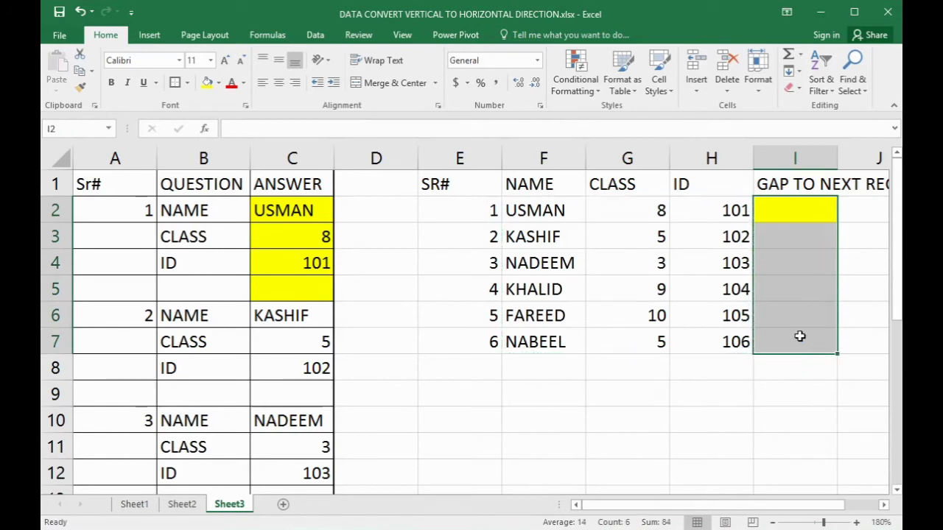
key("Down")
Select the SR#/NAME/CLASS/ID table starting at E1, then pick cell E9 below it
key("Left")
key("Up")
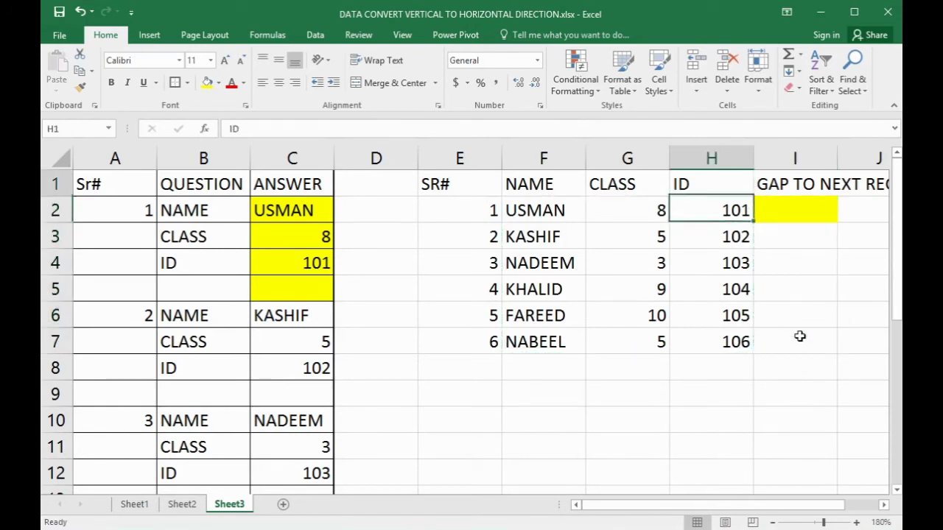
key("Up")
key("Left")
key("Left")
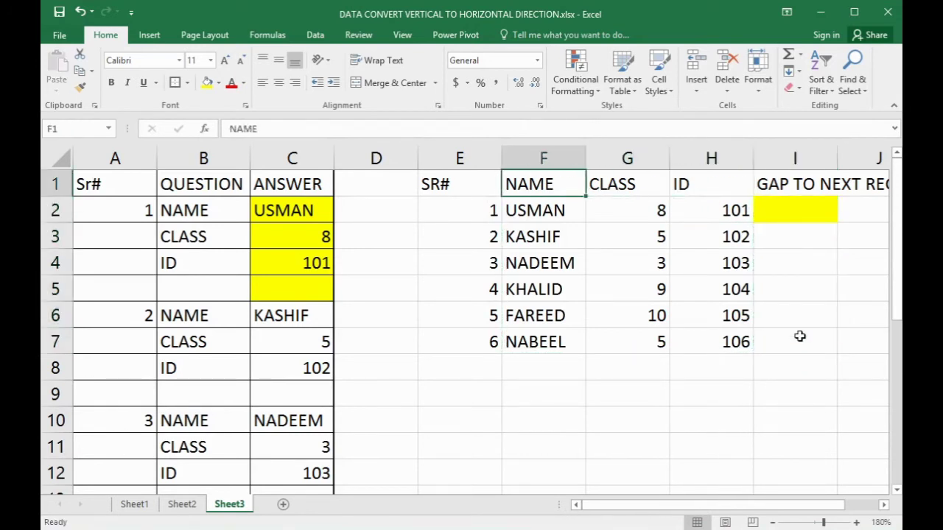
key("Left")
key("shift+Right")
key("shift+Right")
key("shift+Right")
key("shift+Down")
key("shift+Down")
key("shift+Down")
key("shift+Down")
key("shift+Down")
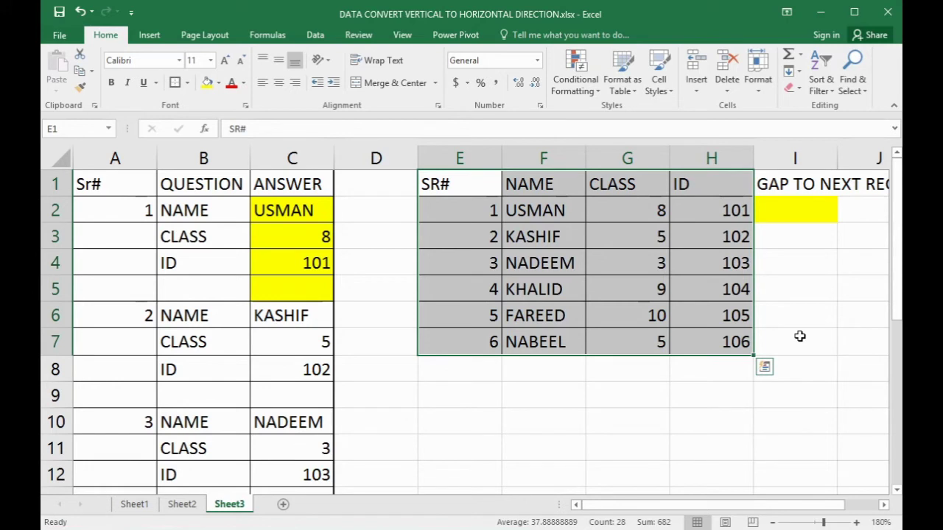
key("Down")
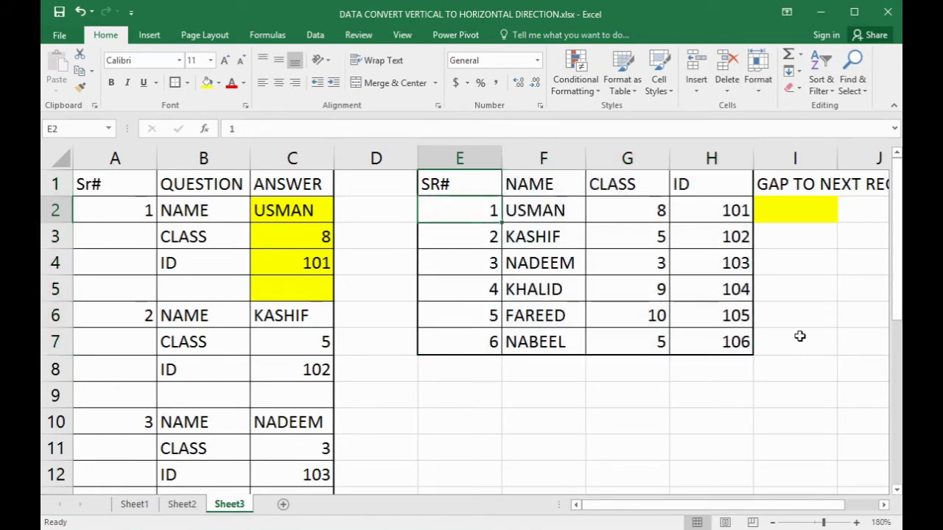
key("Down")
key("Down")
key("Down")
key("Down")
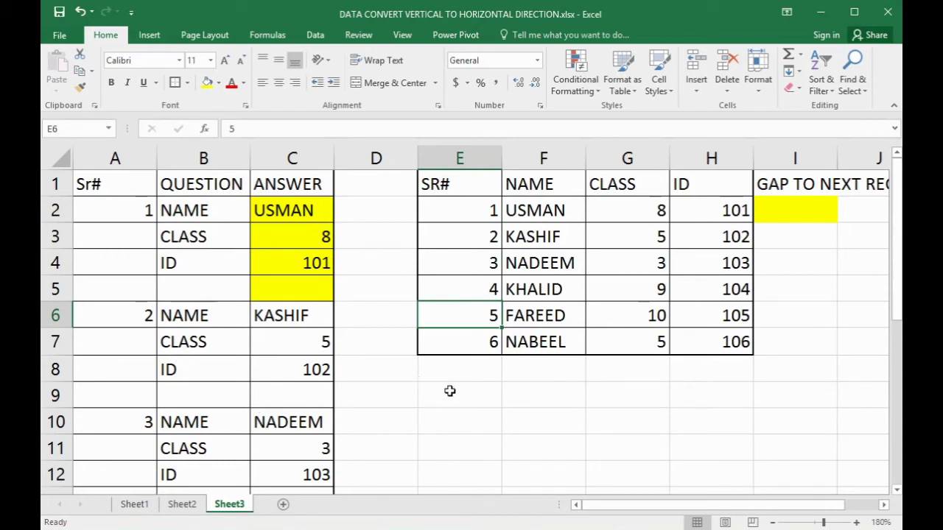
left_click(450, 397)
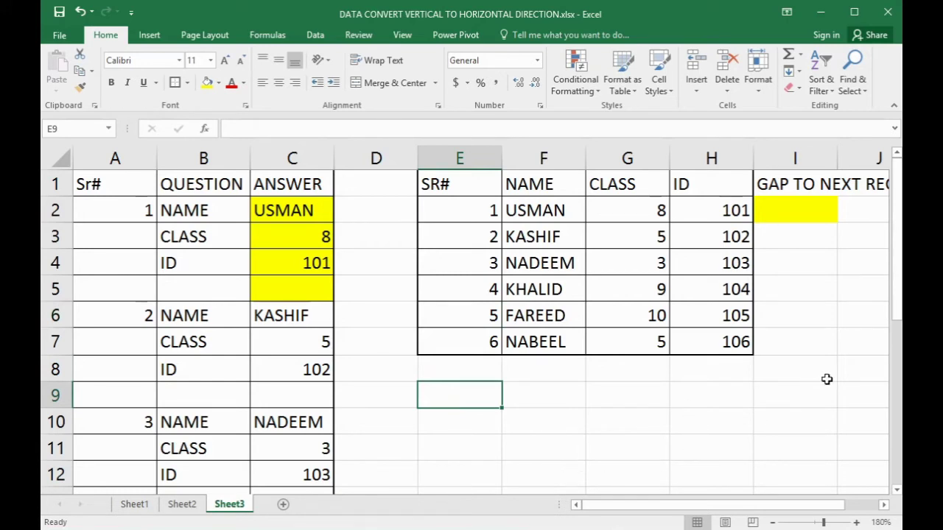
Enter 'ONE MORE TRICK TO CHANGE DIRECTION IS :' in cell E9
type("ONE MO")
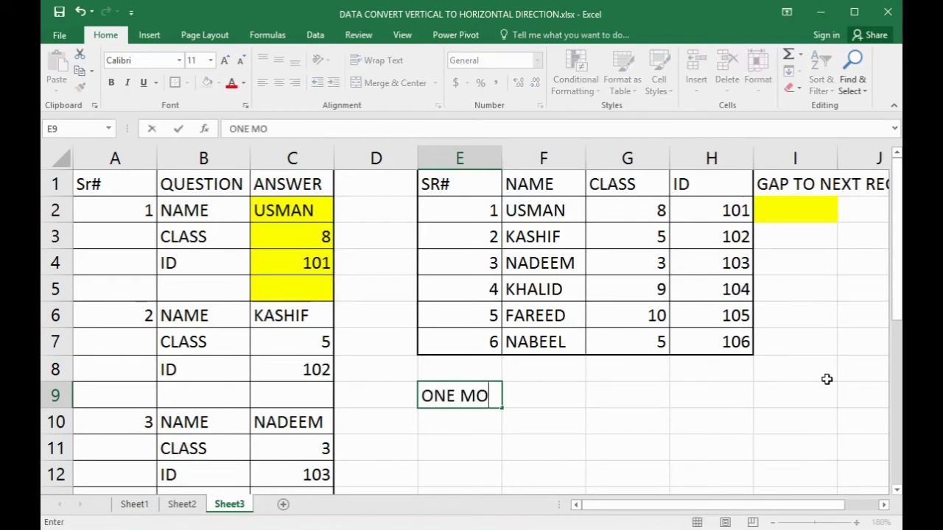
type("RE TRICK TO ")
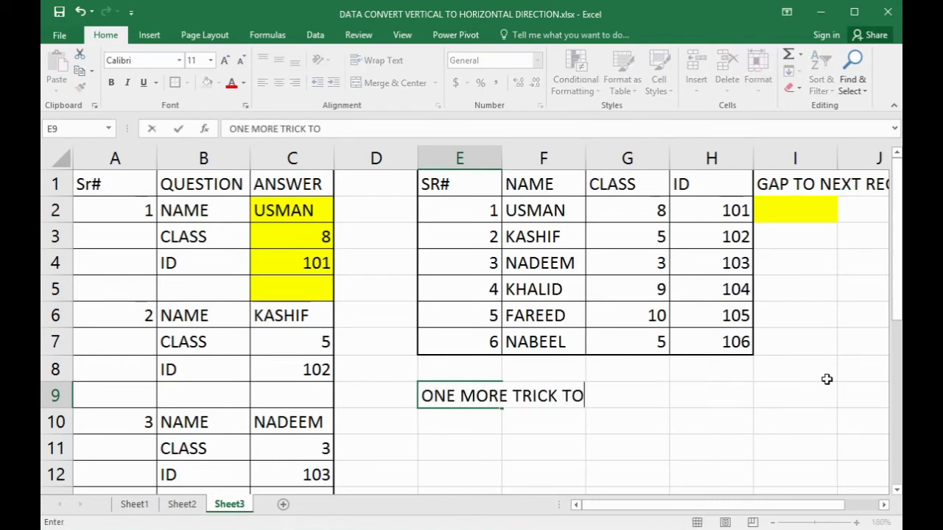
type("CHANG")
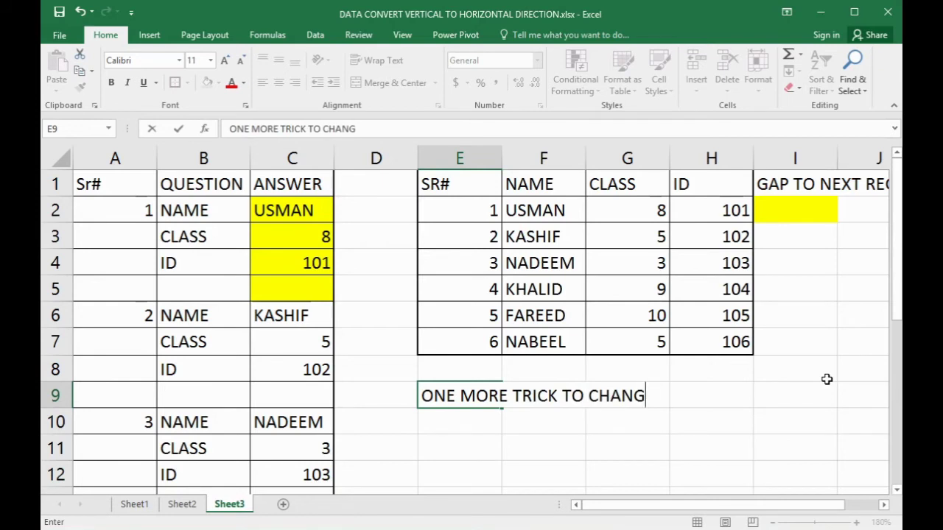
type("E DIR")
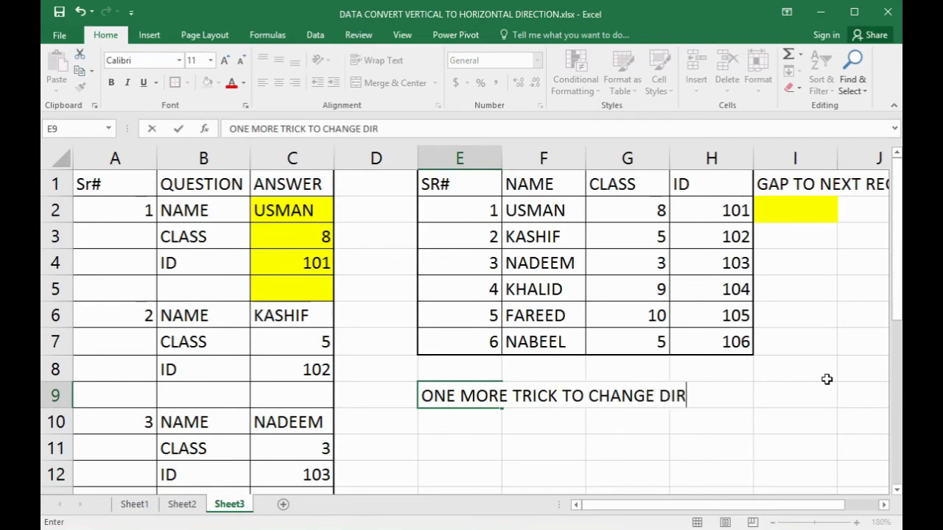
type("ECTION")
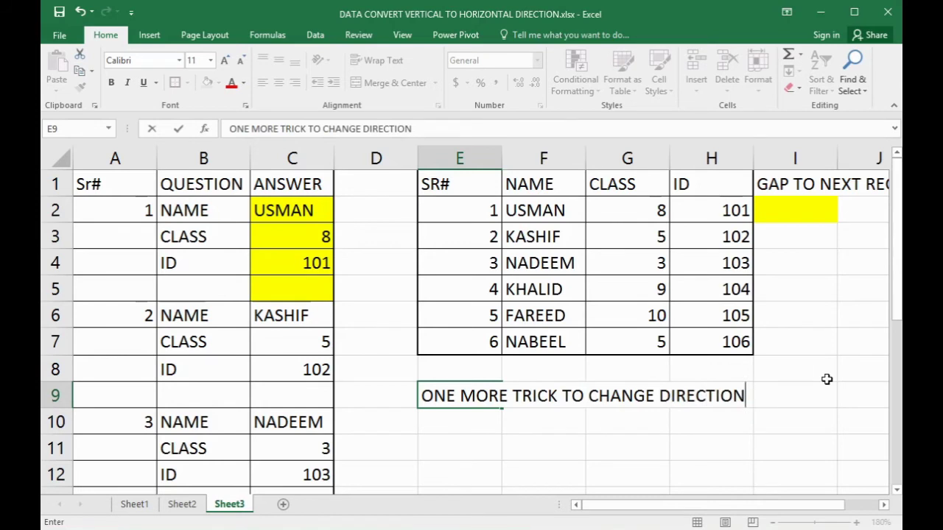
type(" IS")
type(" :")
key("Return")
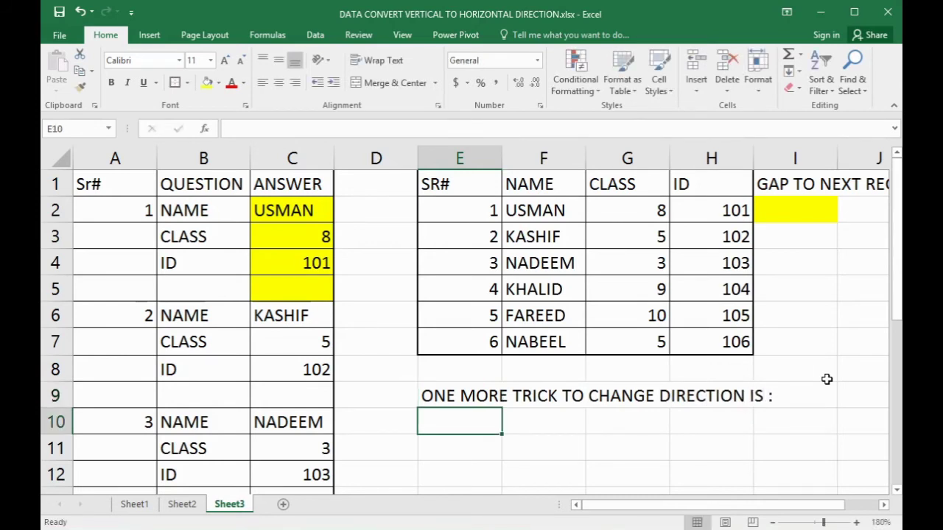
Select and copy the whole SR#/NAME/CLASS/ID table E1:H7
key("Up")
key("Up")
key("Up")
key("Up")
key("Up")
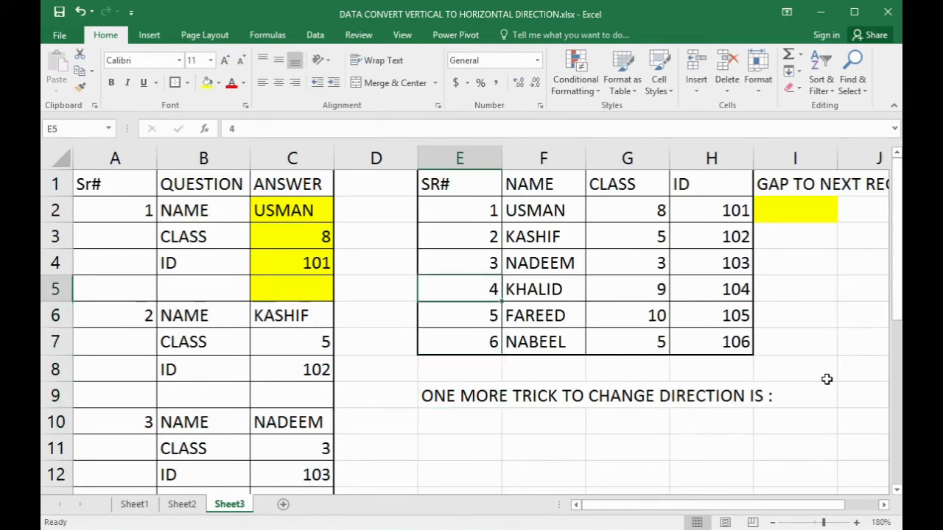
key("Up")
key("Up")
key("Up")
key("Up")
key("shift+Right")
key("shift+Down")
key("shift+Right")
key("shift+Down")
key("shift+Right")
key("shift+Down")
key("shift+Down")
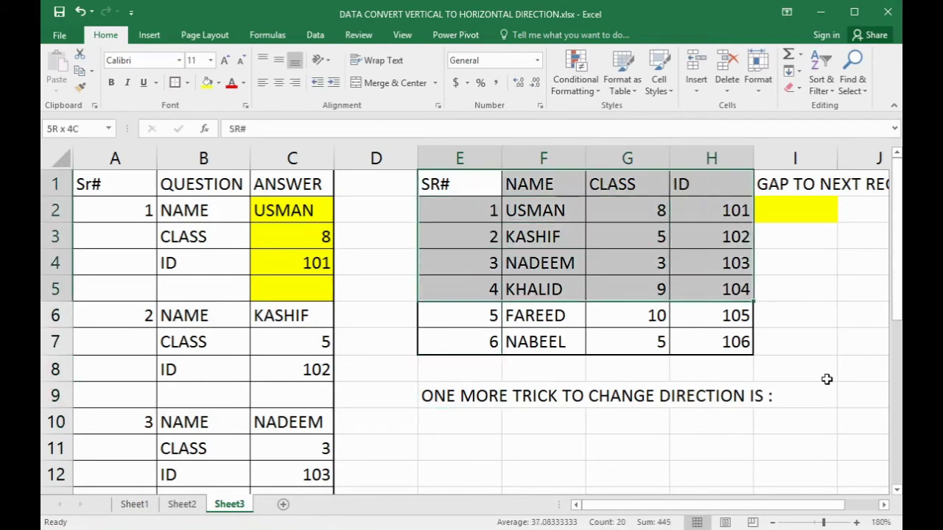
key("shift+Down")
key("shift+Down")
key("ctrl+c")
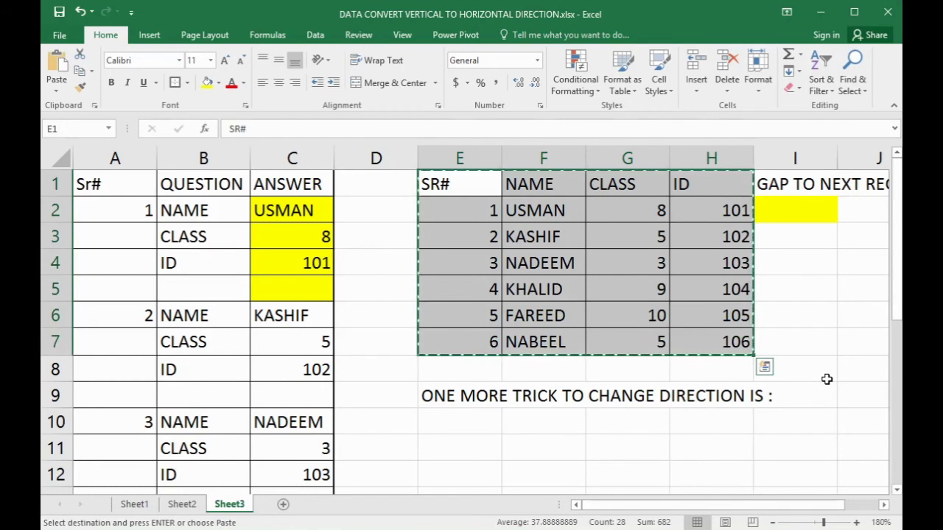
Paste the table transposed at E10 and select the resulting E10:K13 block
left_click(447, 426)
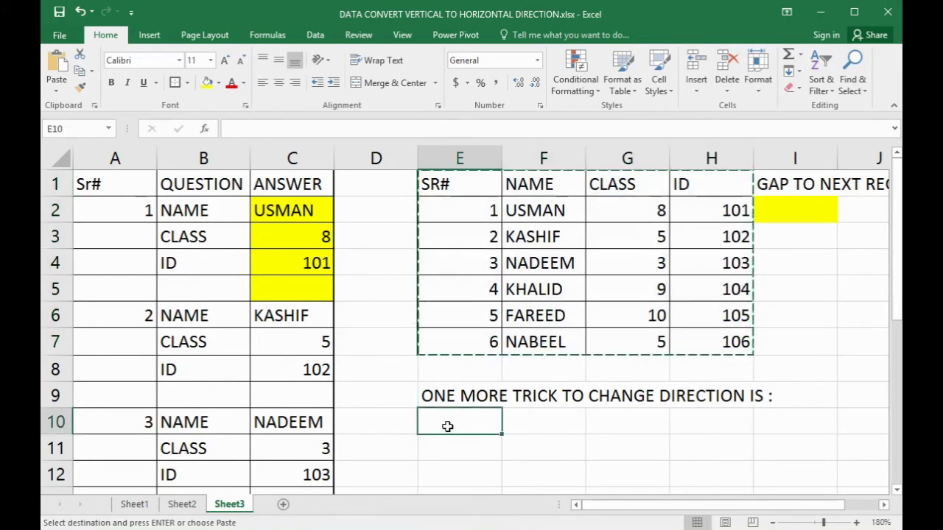
right_click(450, 427)
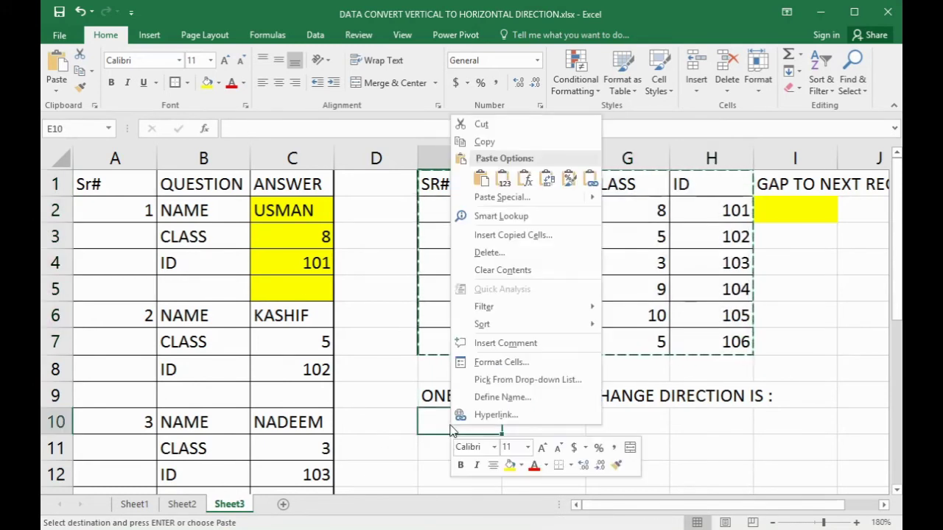
left_click(503, 197)
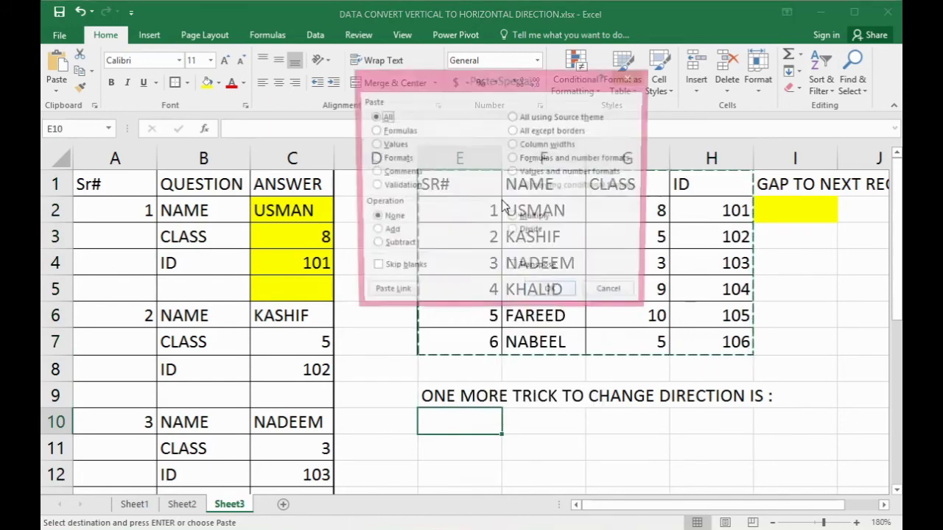
left_click(542, 269)
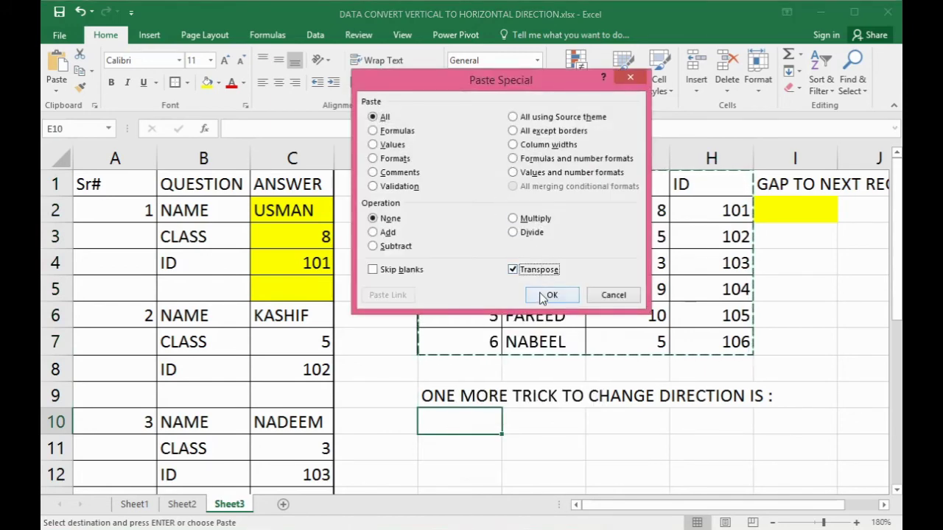
left_click(542, 293)
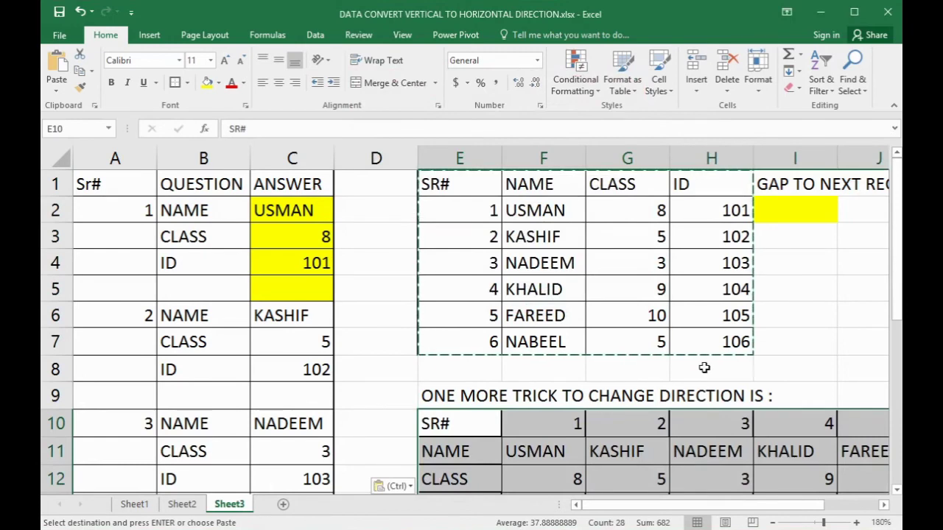
scroll(703, 368, "down", 1)
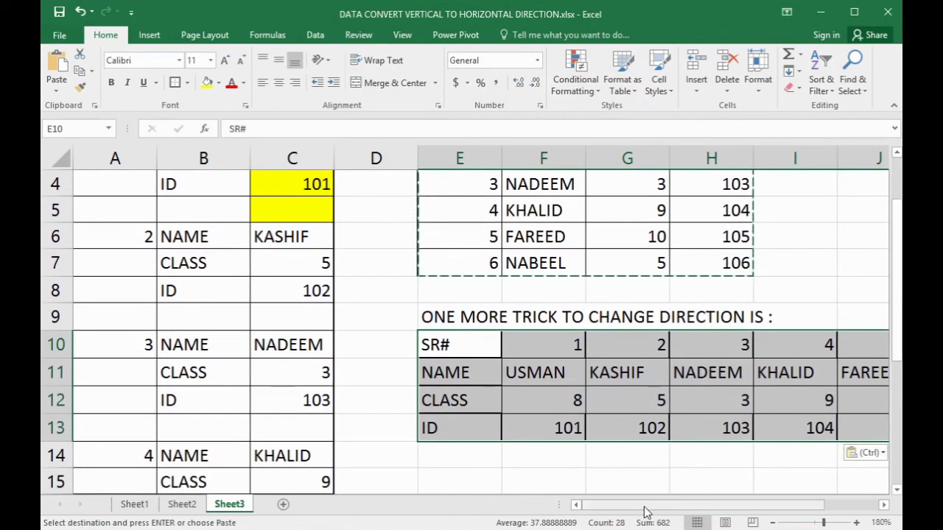
left_click_drag(670, 506, 722, 506)
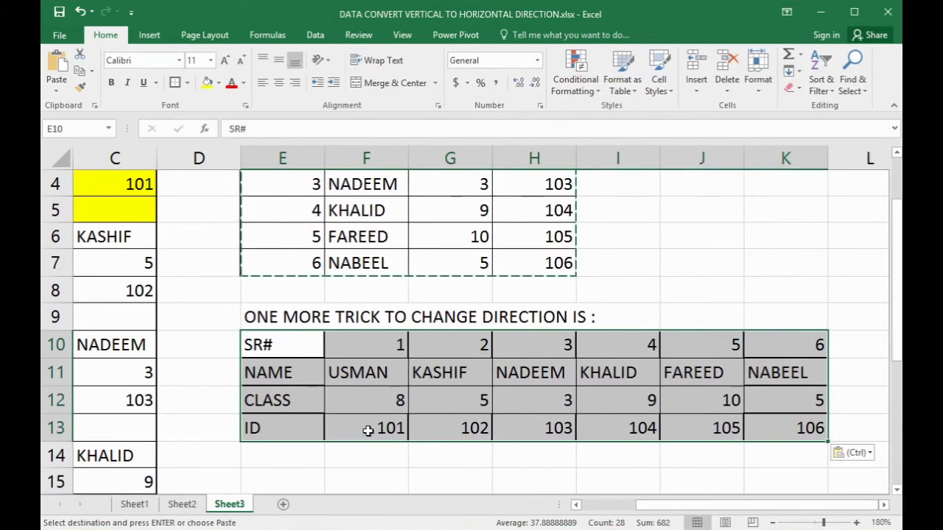
left_click(349, 464)
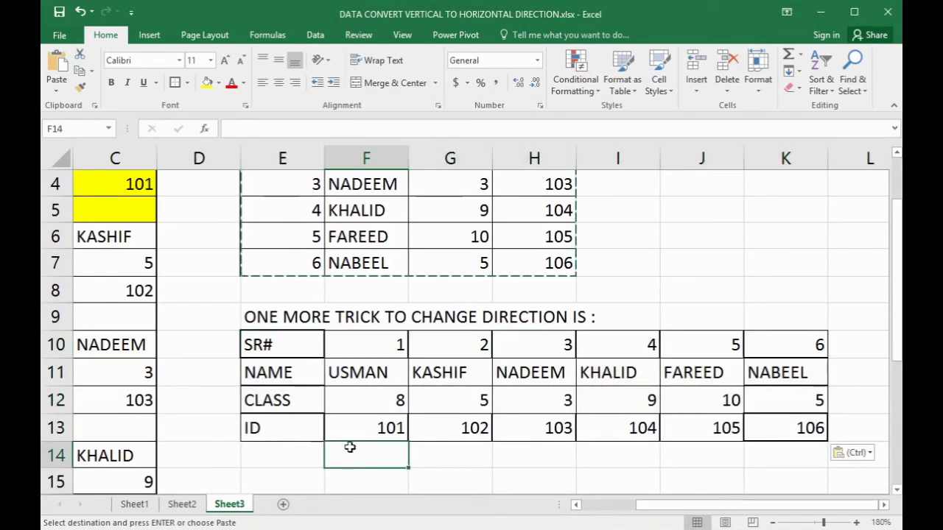
left_click_drag(302, 350, 783, 436)
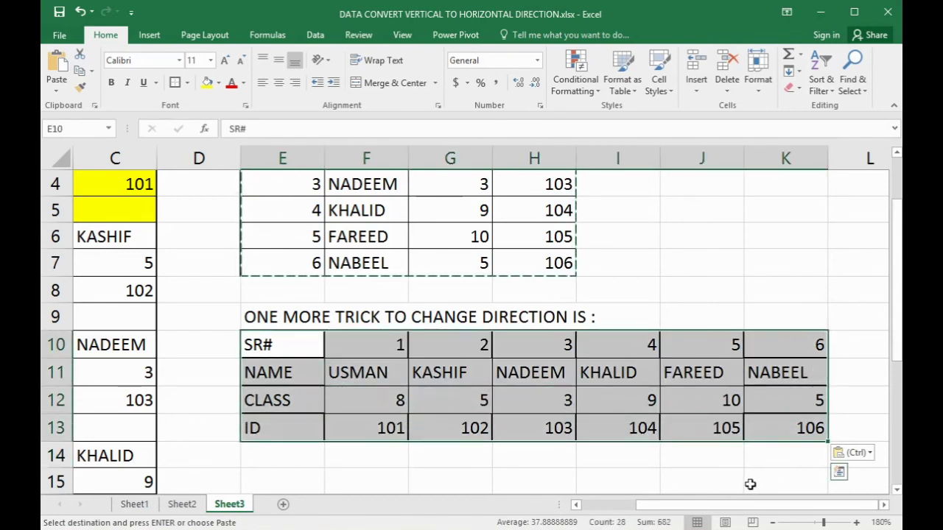
Enter 'COPY DATA > PASTE SPECIAL > TRANSPOSE' in cell E14
left_click(305, 456)
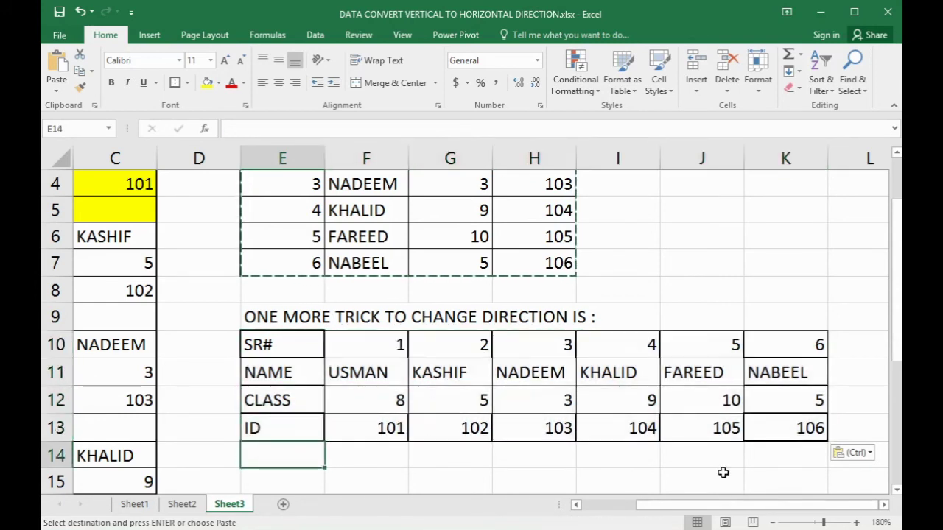
type("COPY DATA")
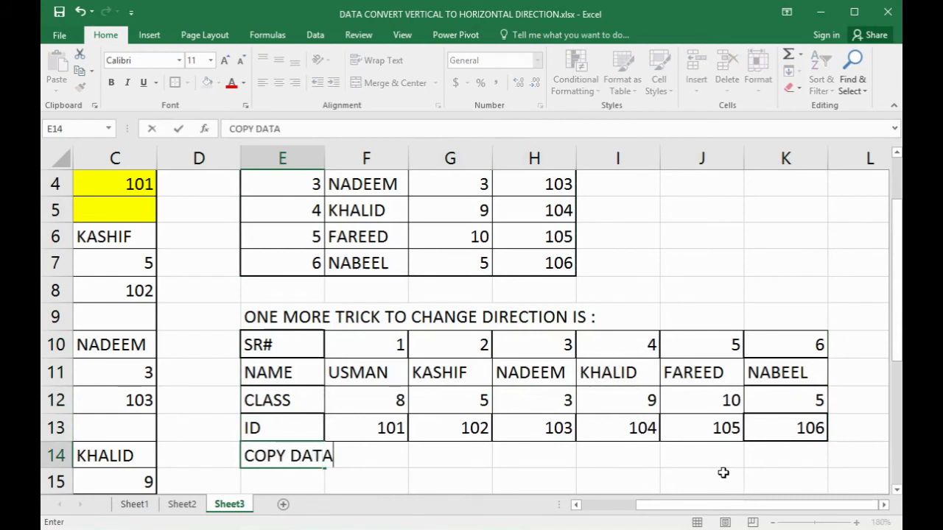
type(" > ")
type("PASTE")
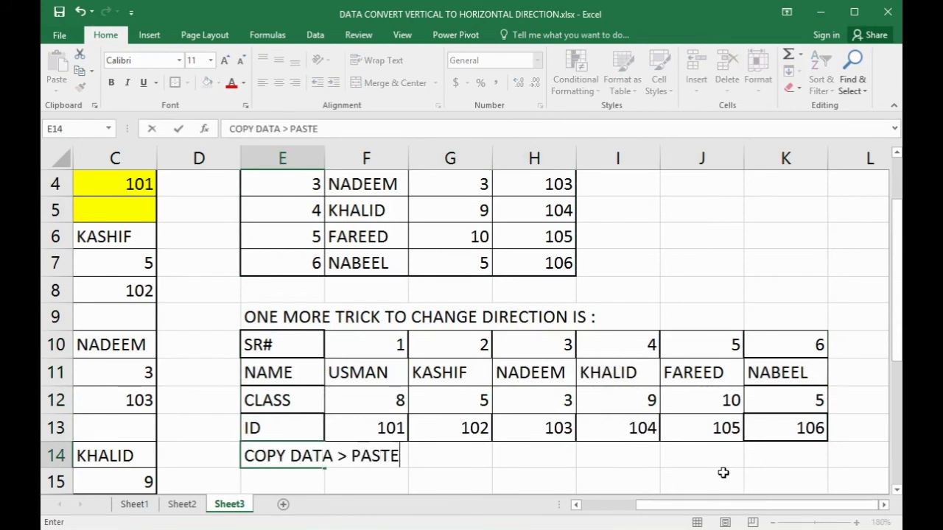
type(" SPE")
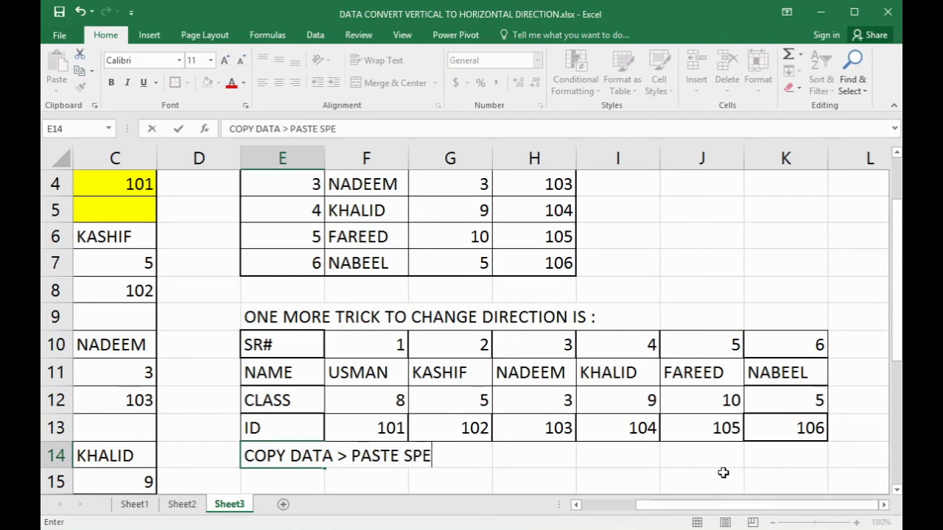
type("CIAL > ")
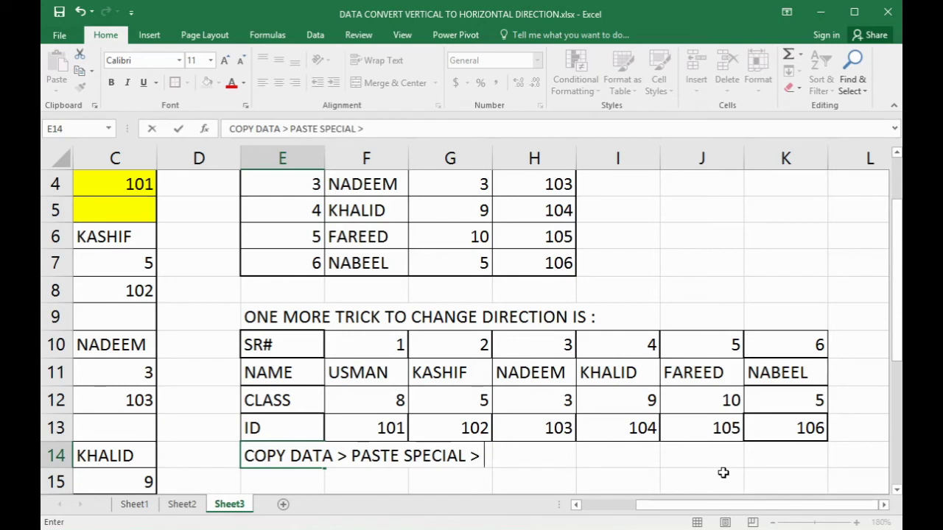
type("TRA")
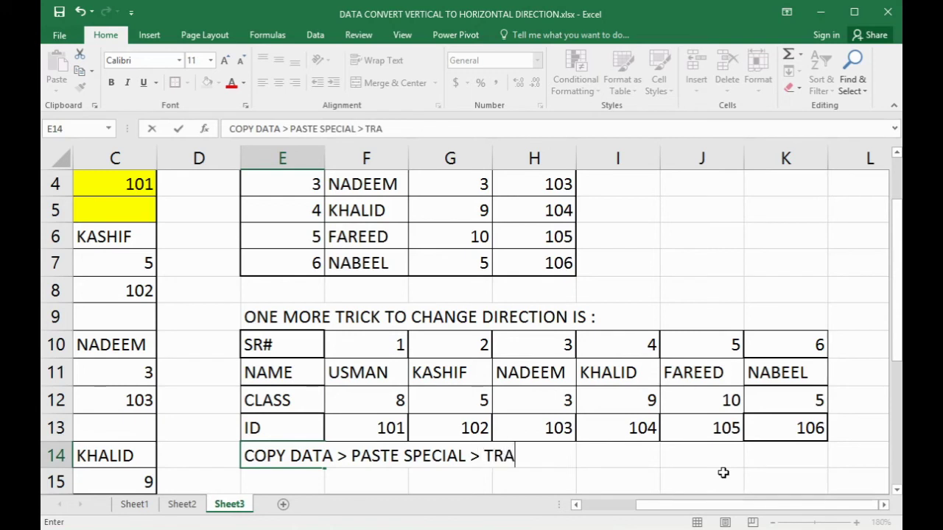
type("NSPOS")
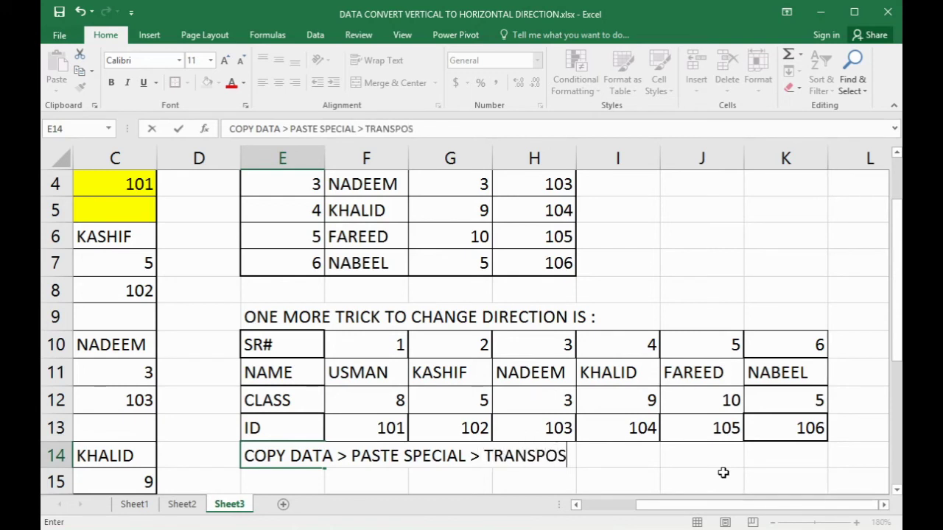
type("E")
key("Return")
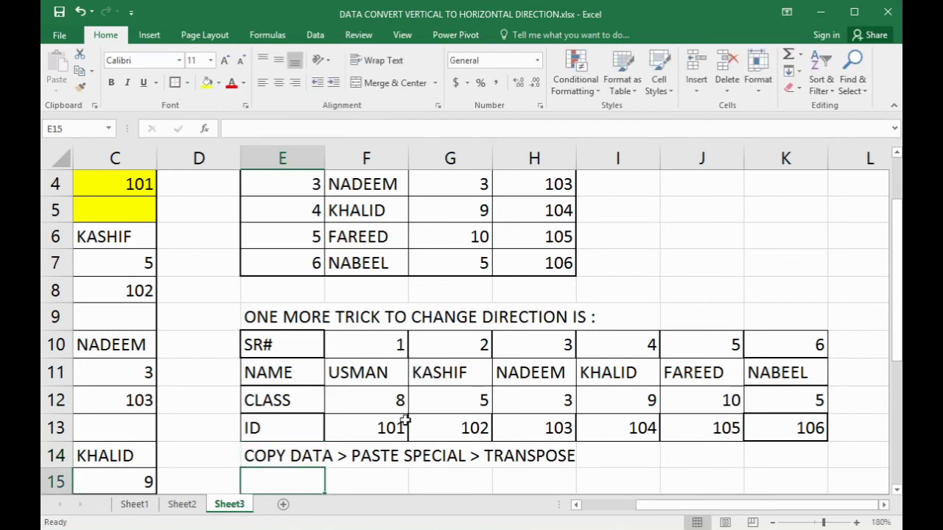
left_click(267, 339)
key("ctrl+c")
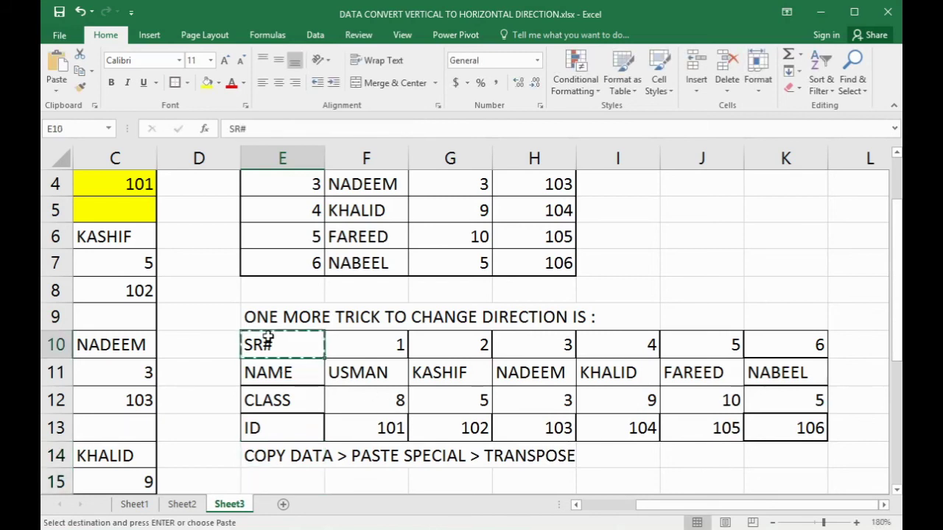
key("ctrl+alt+v")
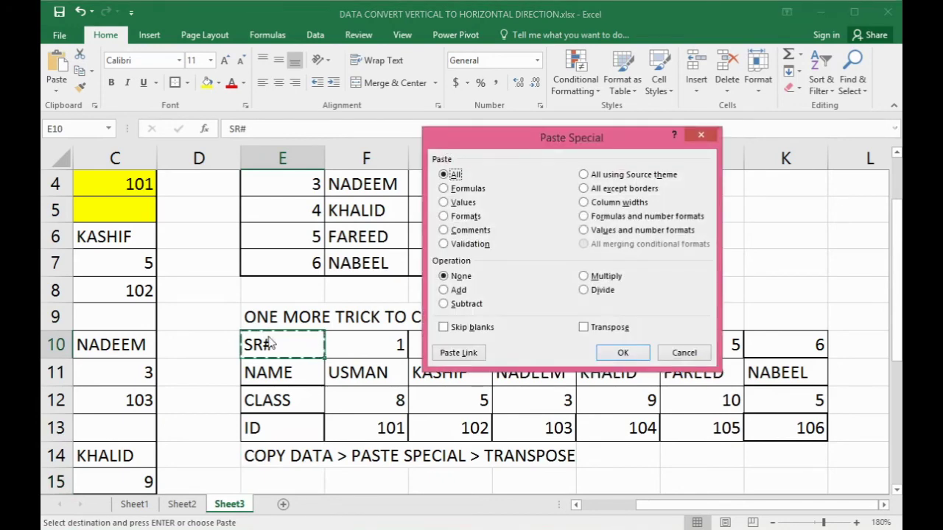
left_click(611, 333)
left_click(612, 333)
left_click(612, 334)
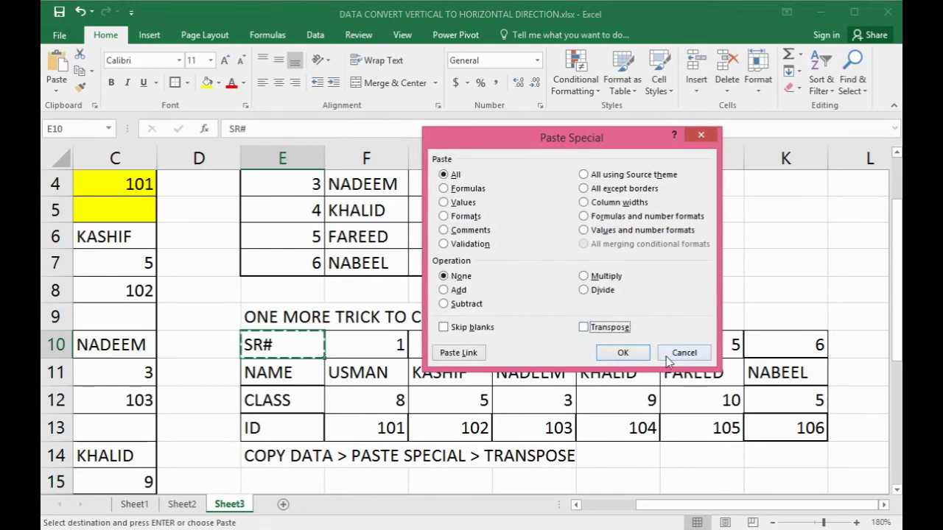
left_click(622, 353)
left_click(381, 407)
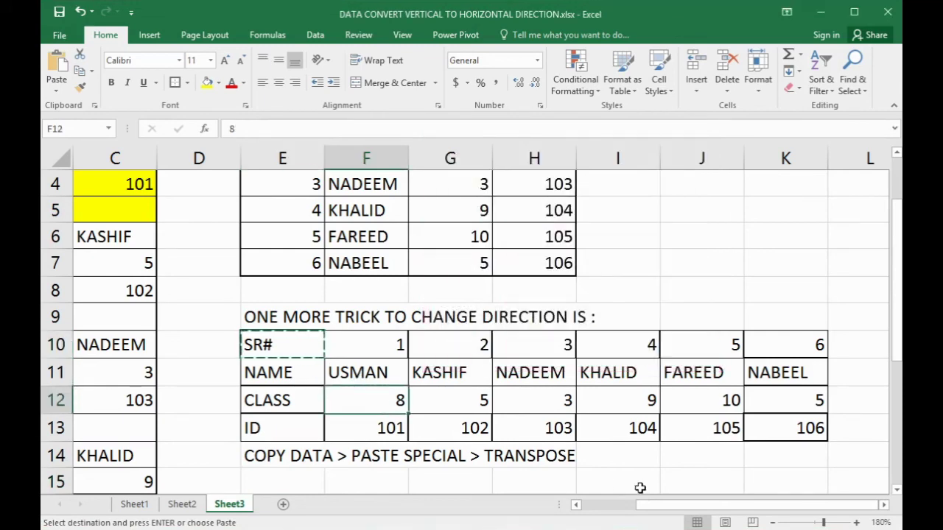
left_click(600, 454)
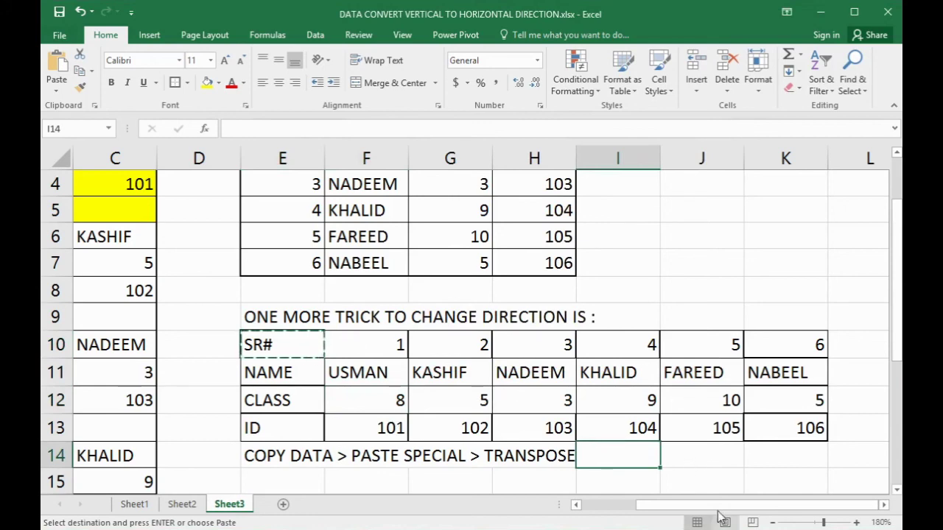
left_click_drag(744, 505, 688, 505)
scroll(389, 432, "up", 1)
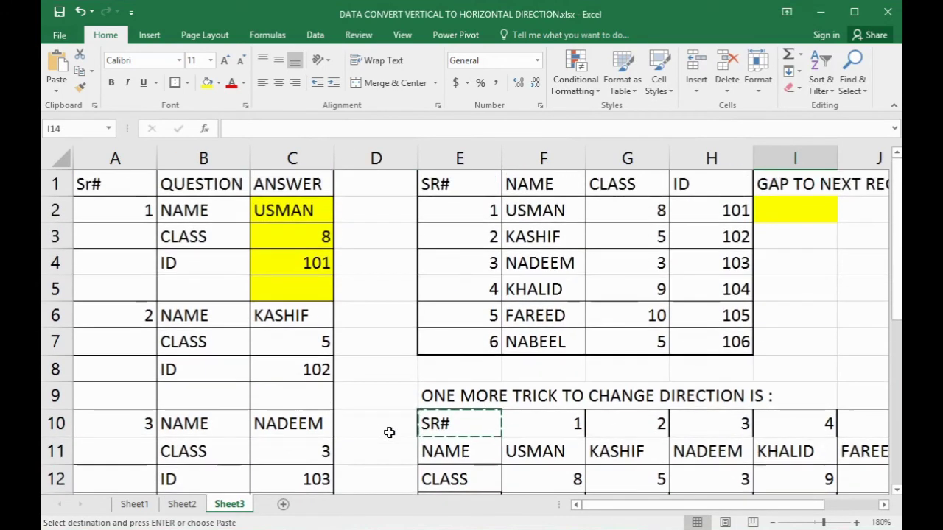